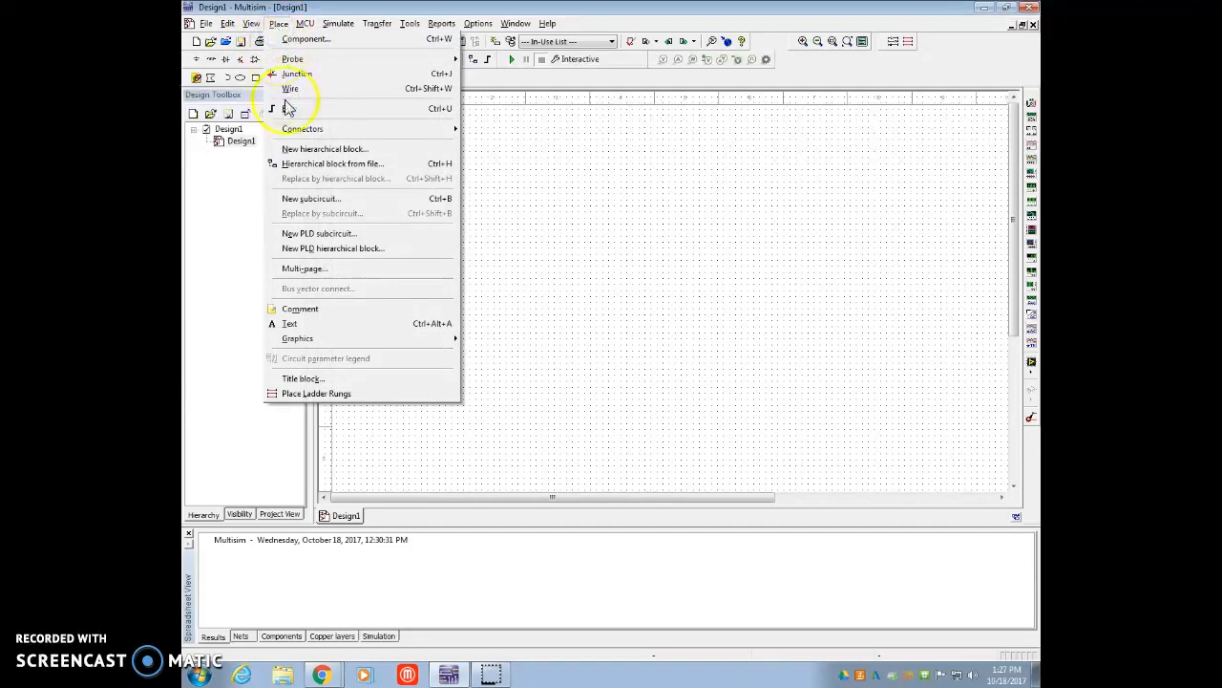
- Open the component browser, and consult the parts table in the Circuit Theory Simulation document in Chrome before returning to Multisim
click(306, 38)
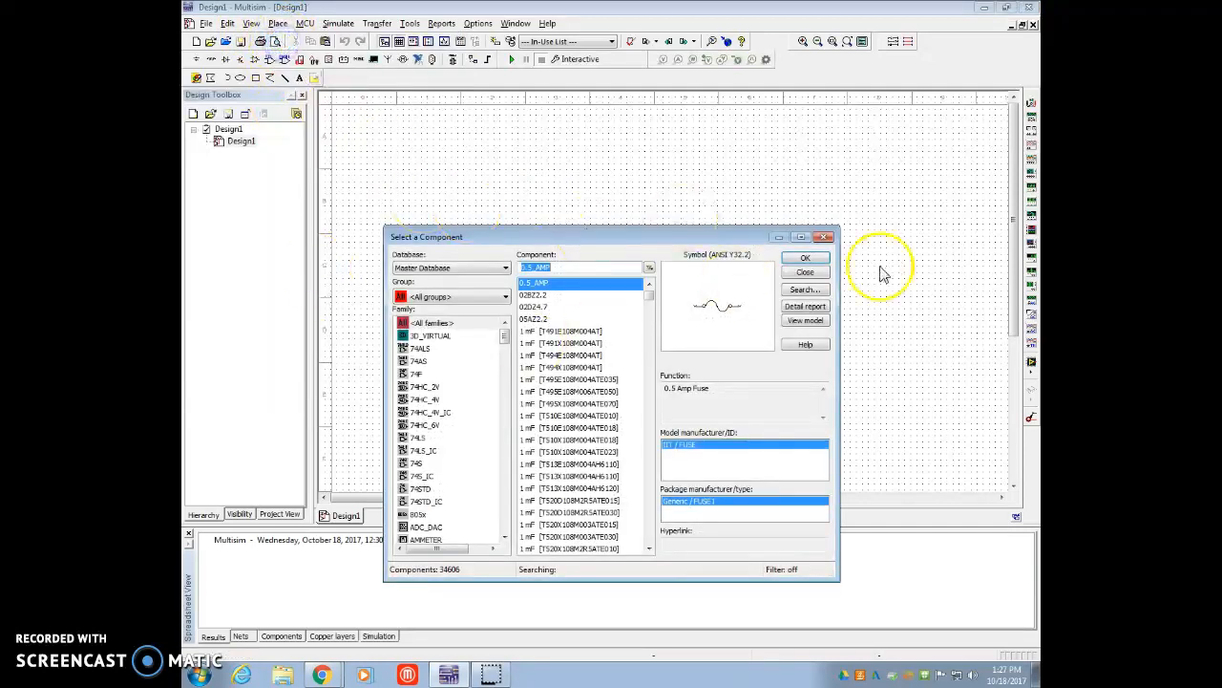
click(321, 675)
drag(411, 84, 671, 15)
click(1002, 7)
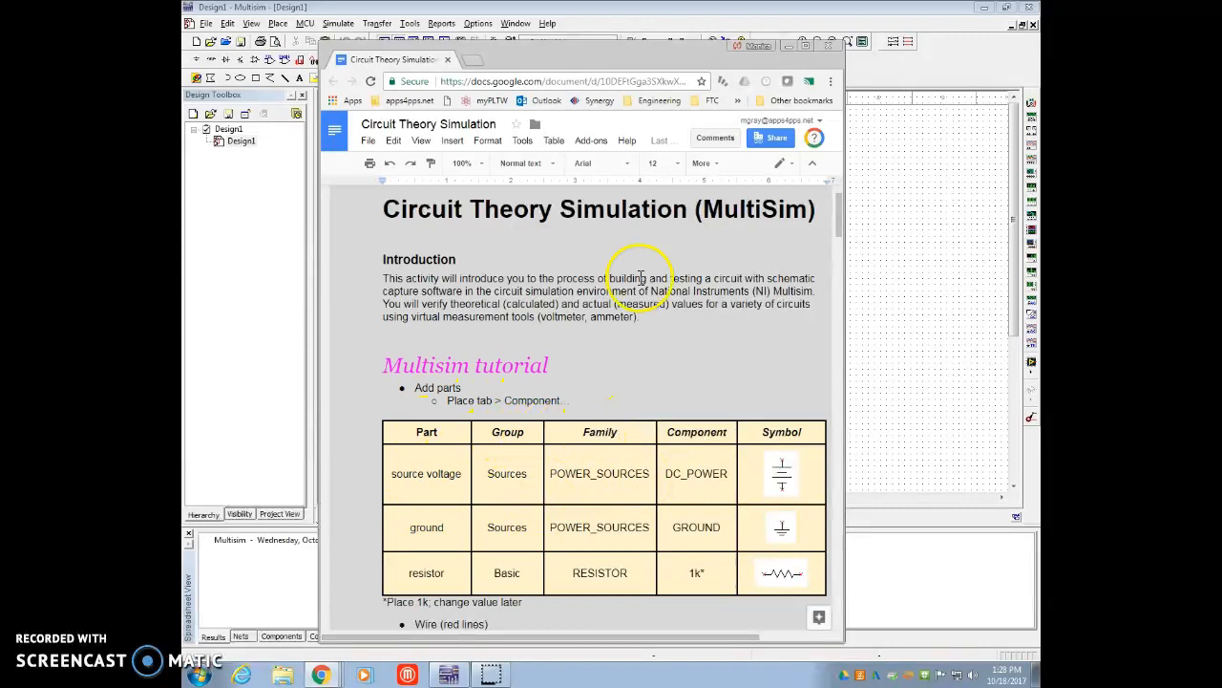
click(784, 48)
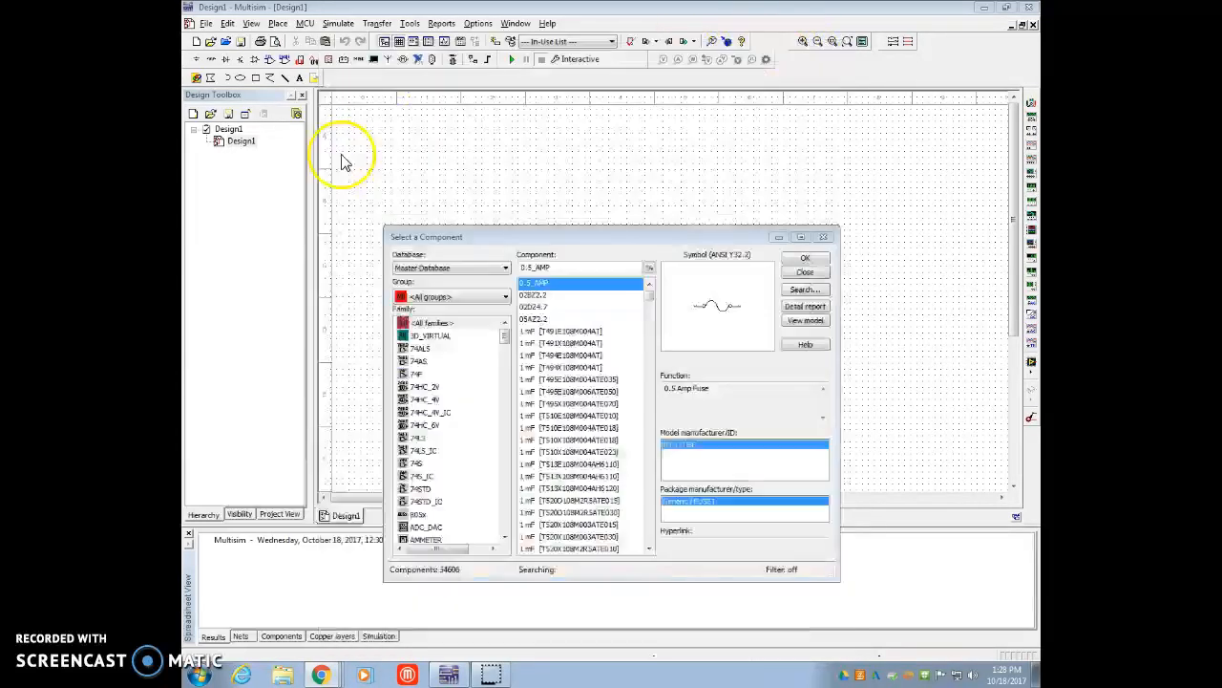
- Place a DC_POWER source from the Sources group, POWER_SOURCES family, on the schematic
click(437, 299)
click(426, 327)
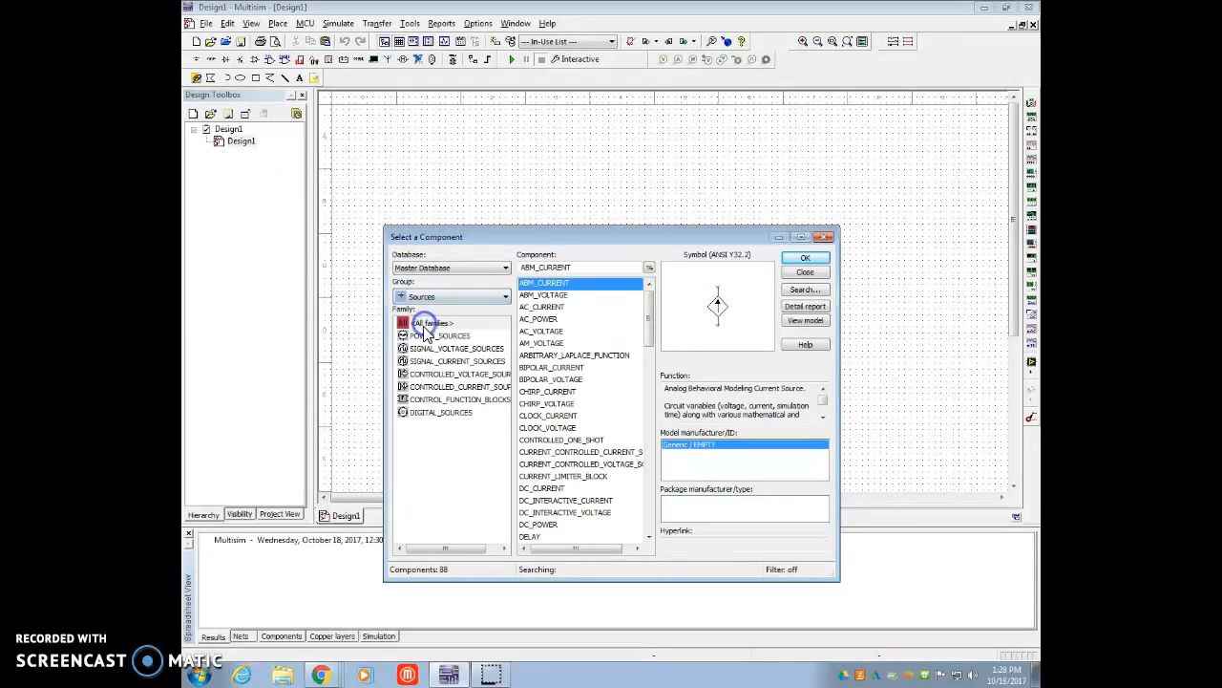
click(444, 336)
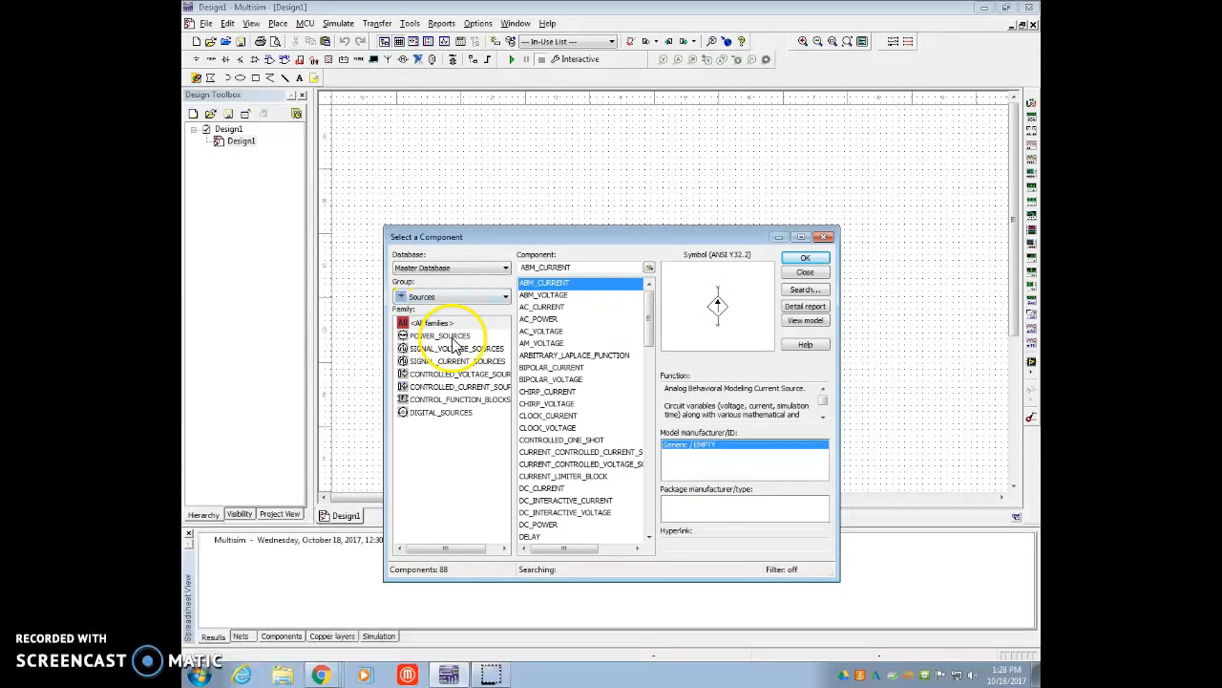
click(554, 295)
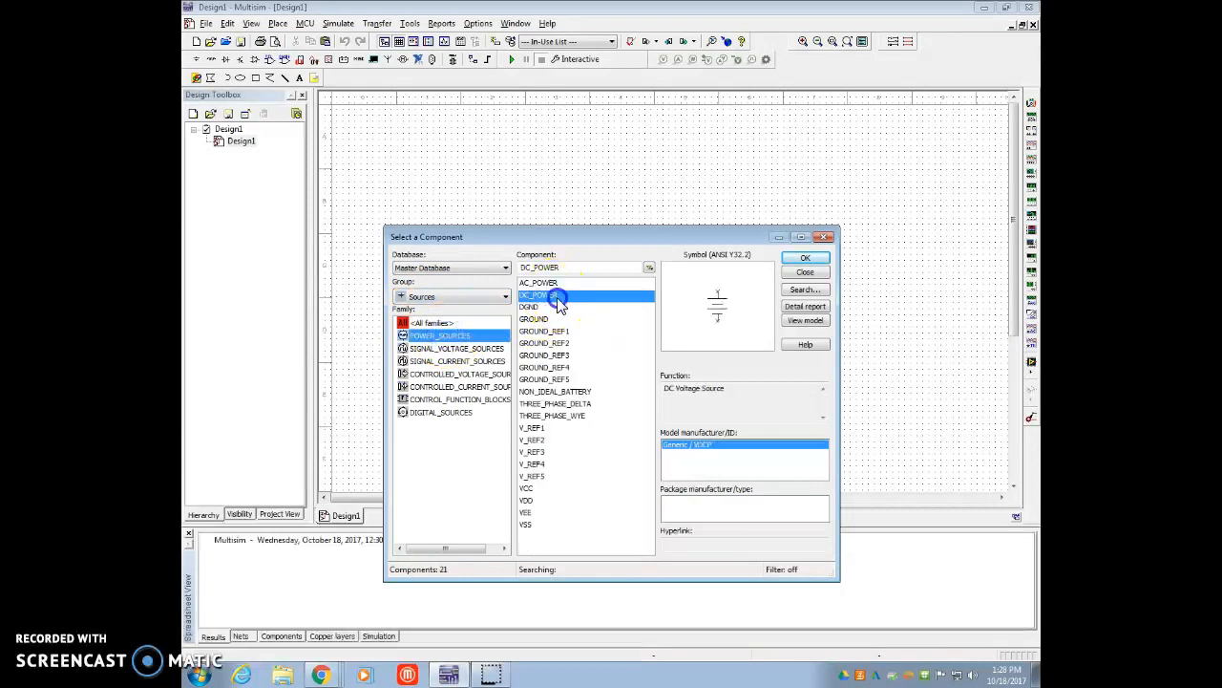
click(805, 262)
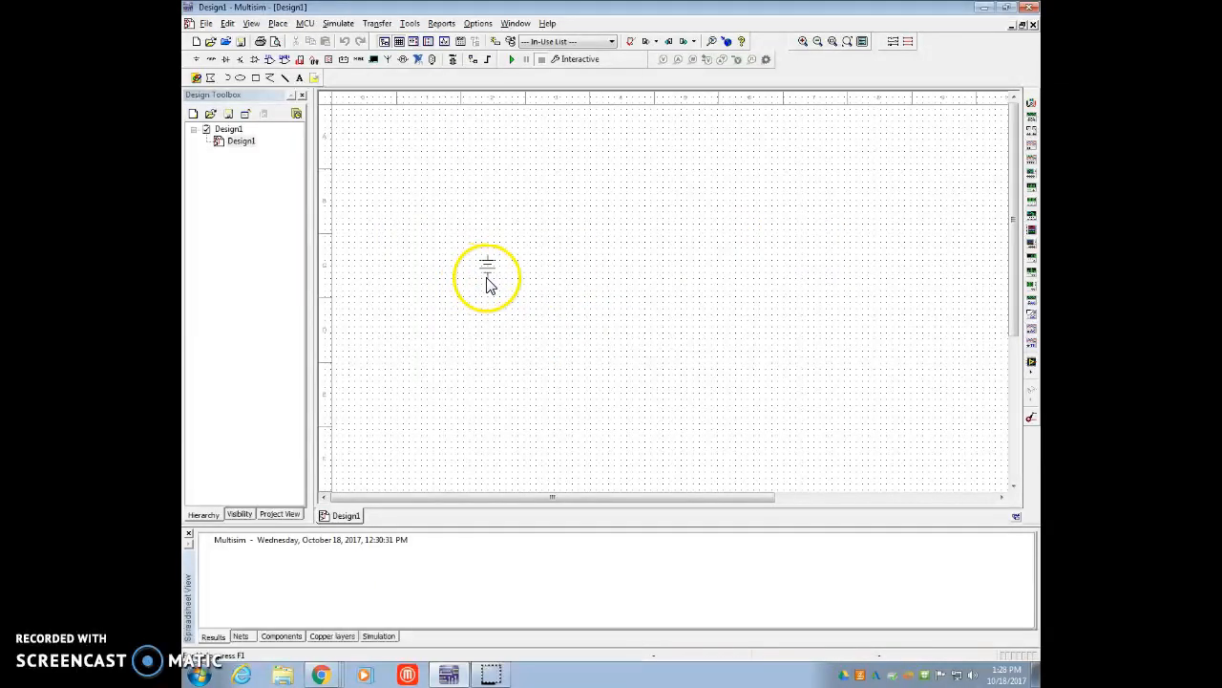
click(483, 284)
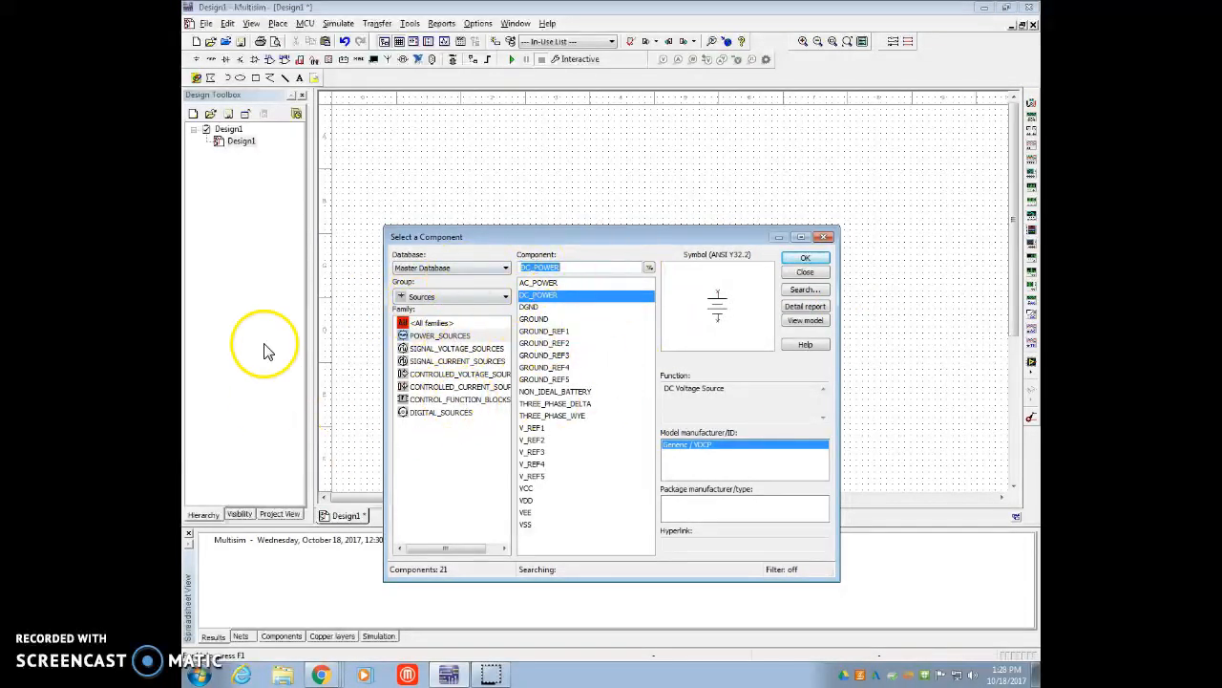
- Place a GROUND component from the POWER_SOURCES family directly below the DC source
click(538, 319)
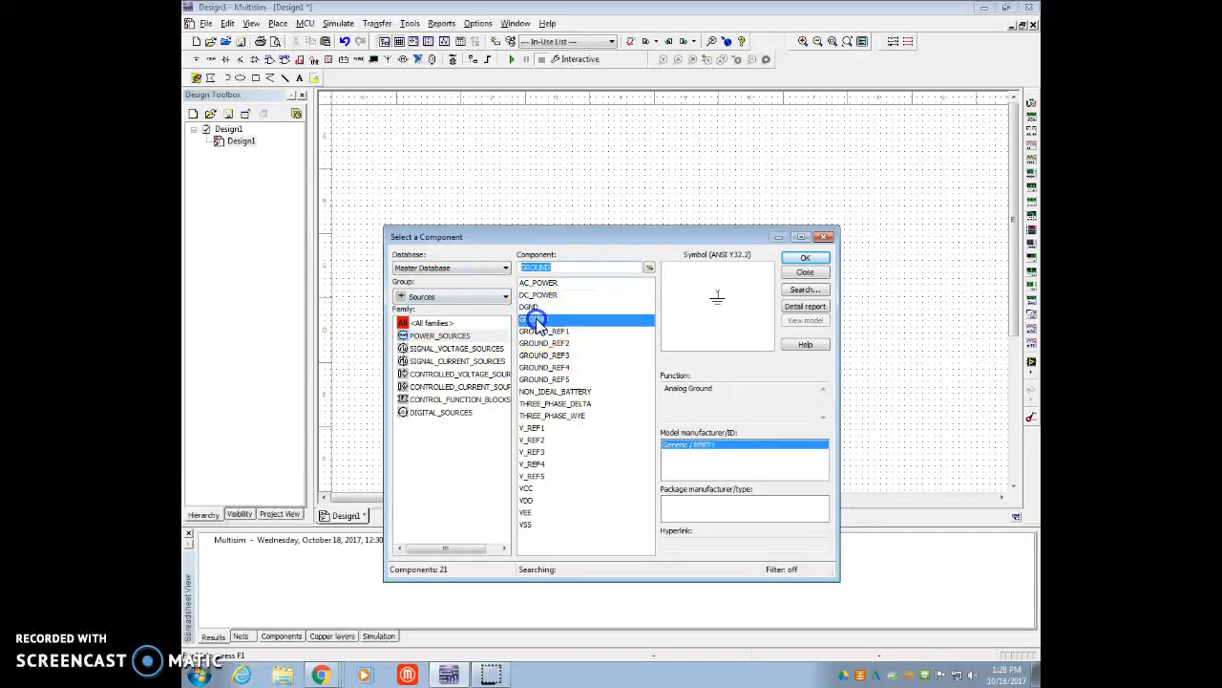
click(802, 263)
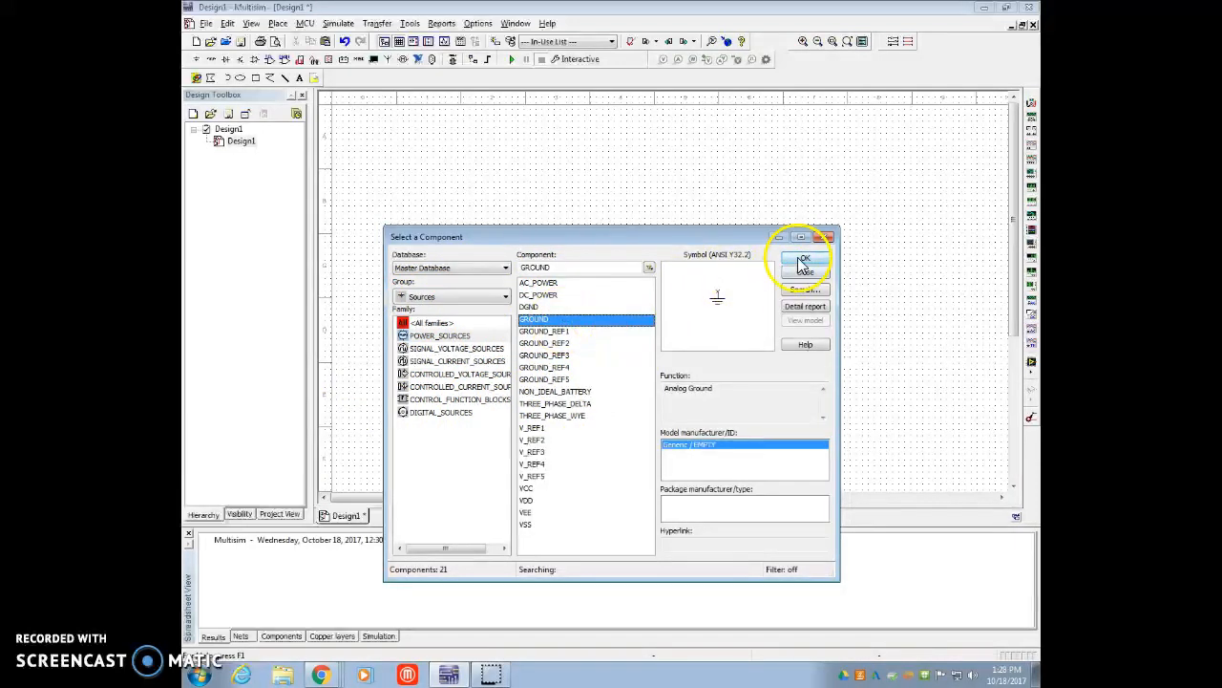
click(805, 262)
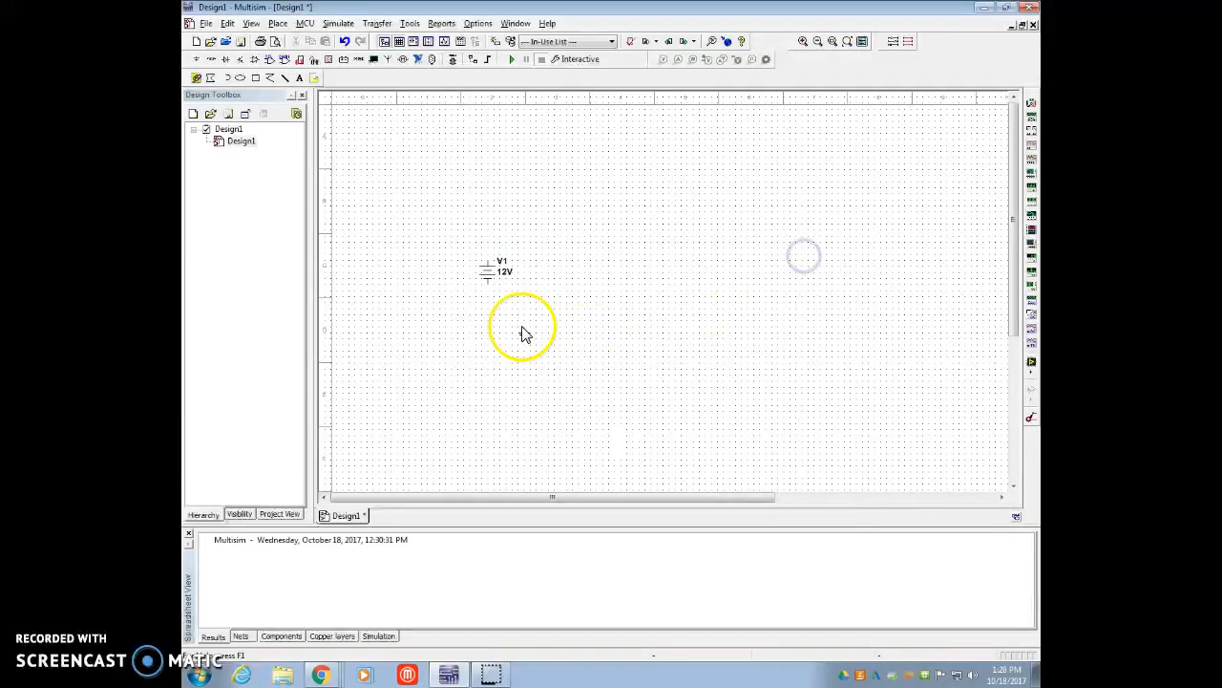
click(490, 324)
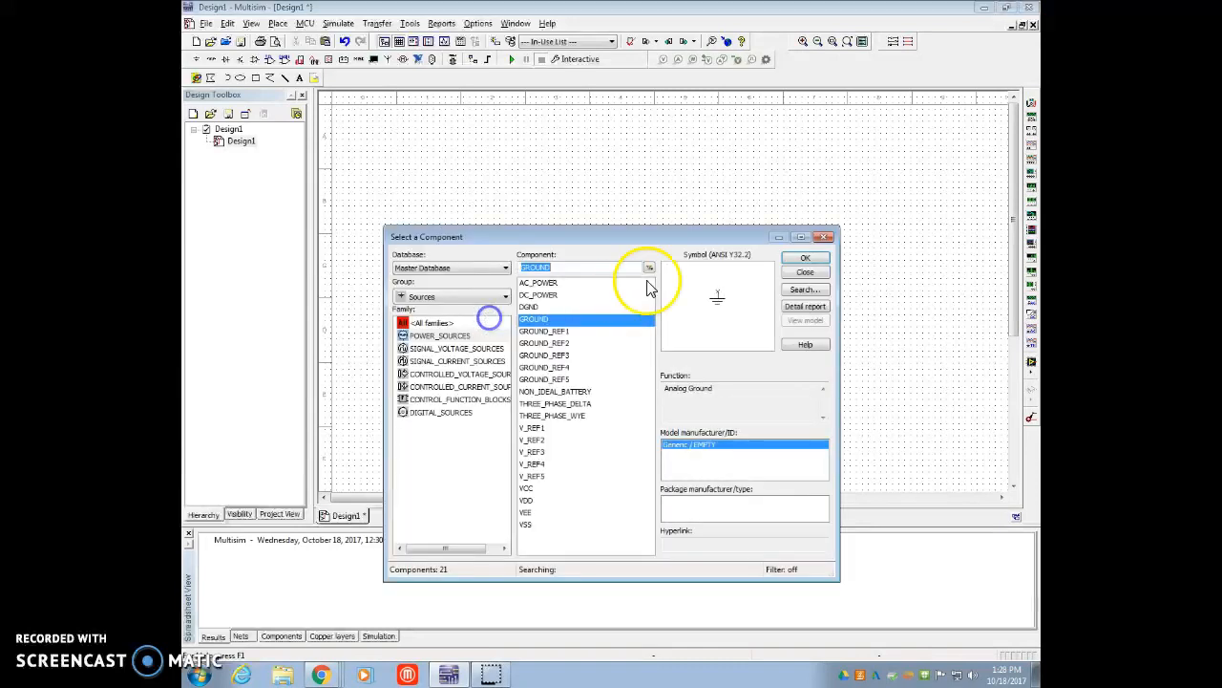
- Place a 1k resistor from the Basic group, RESISTOR family, above and to the right of the source, and close the component browser
click(437, 300)
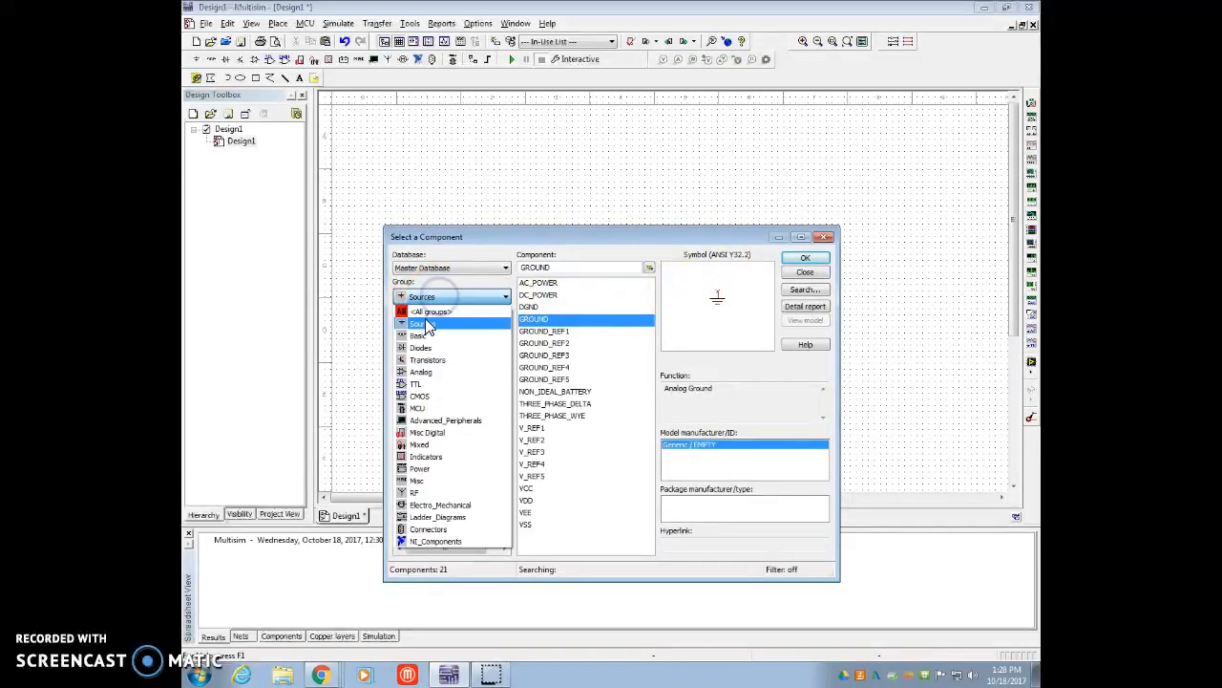
click(423, 337)
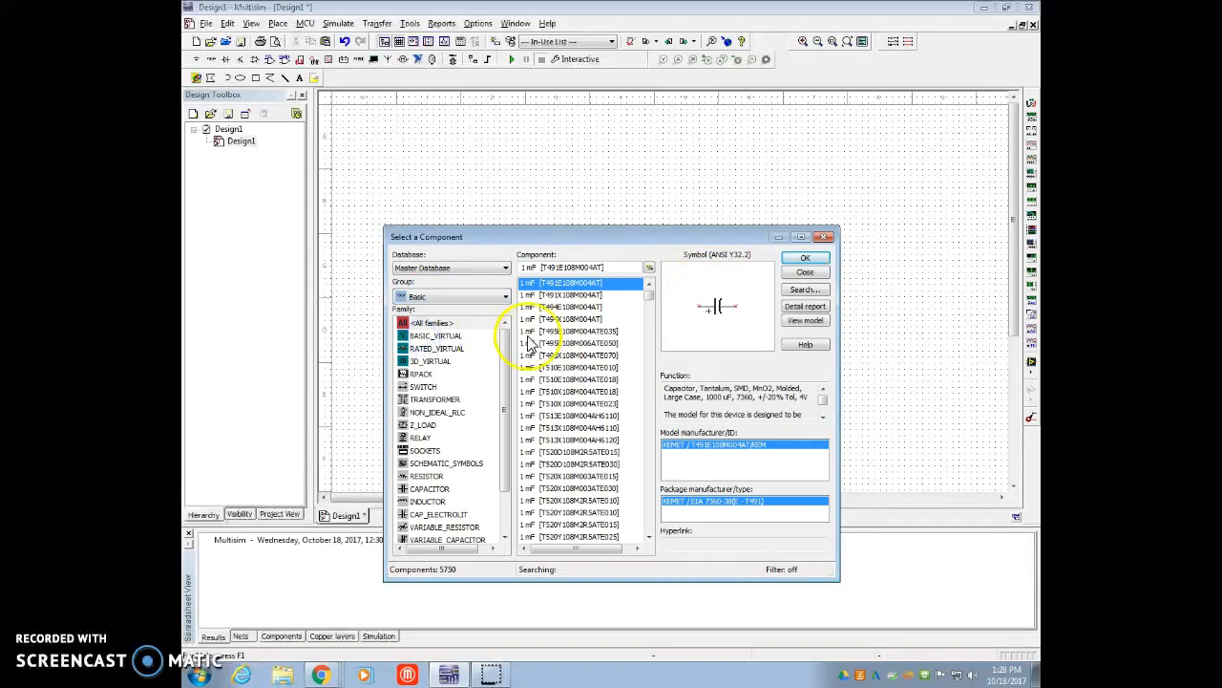
click(436, 477)
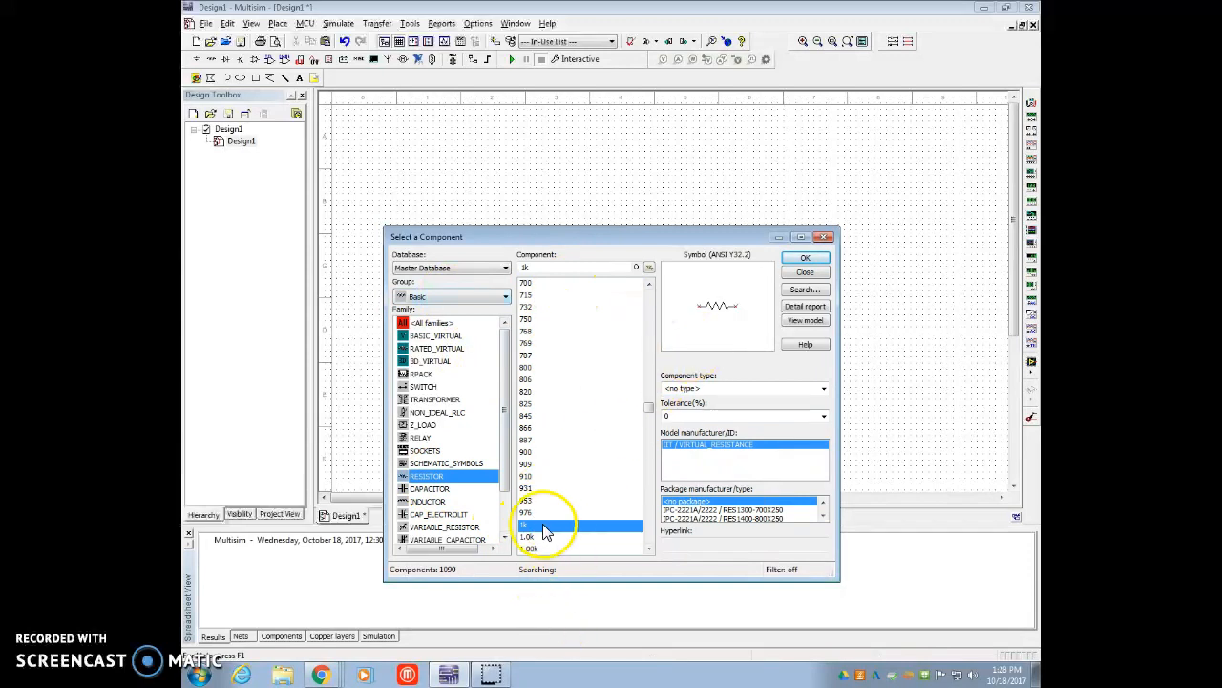
click(807, 261)
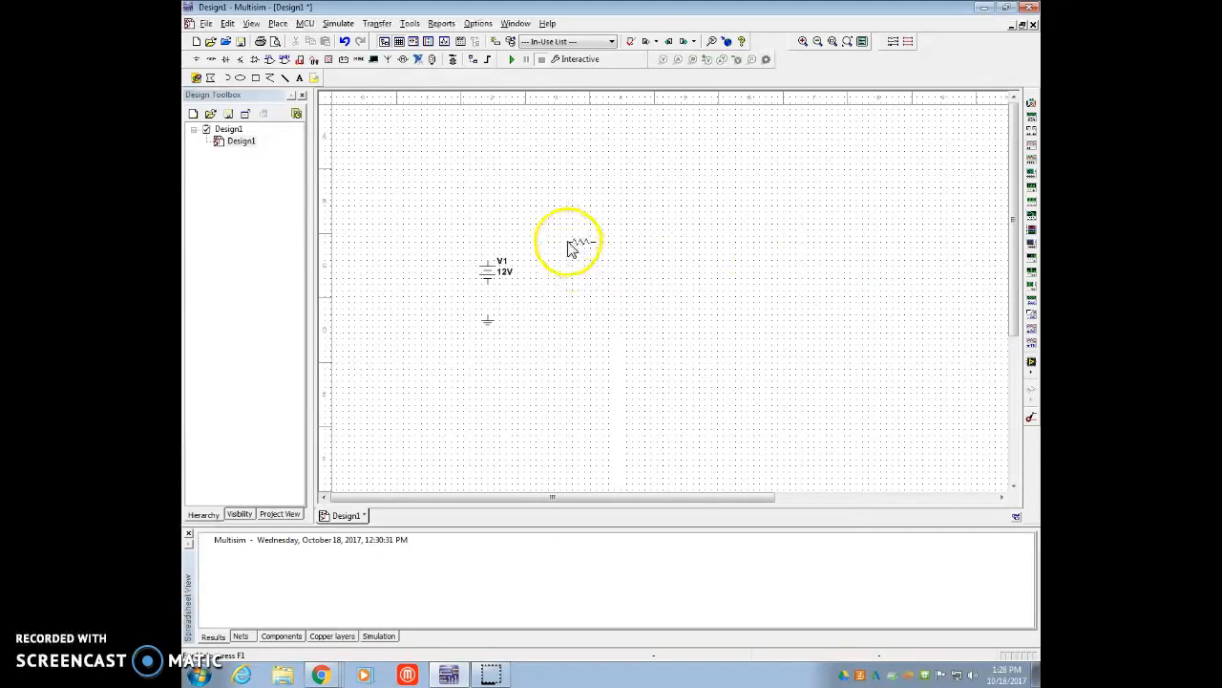
click(541, 246)
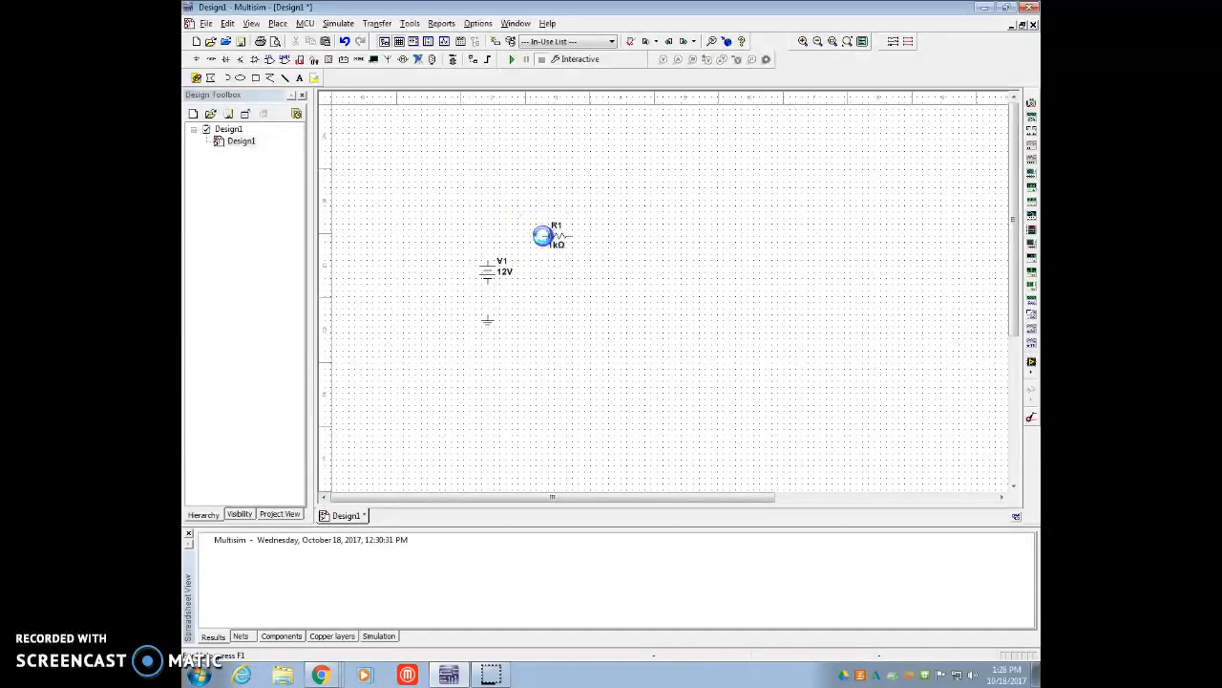
click(825, 238)
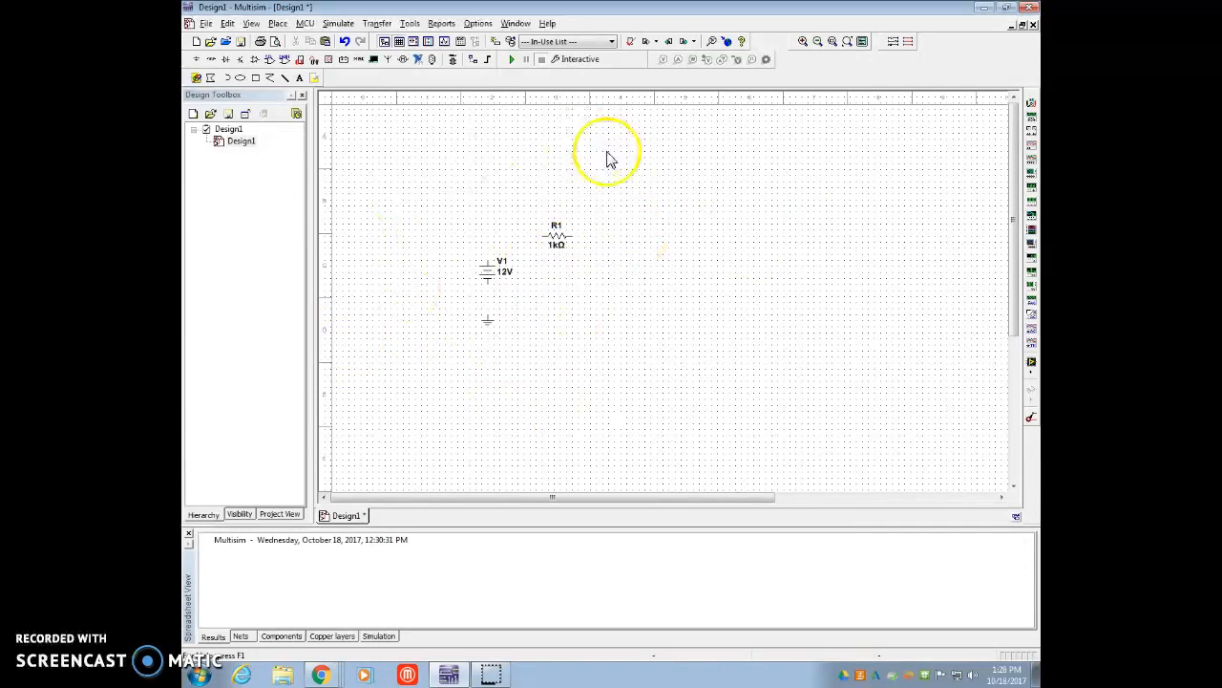
- Copy resistor R1 and paste a duplicate below it, slightly to its right
click(551, 245)
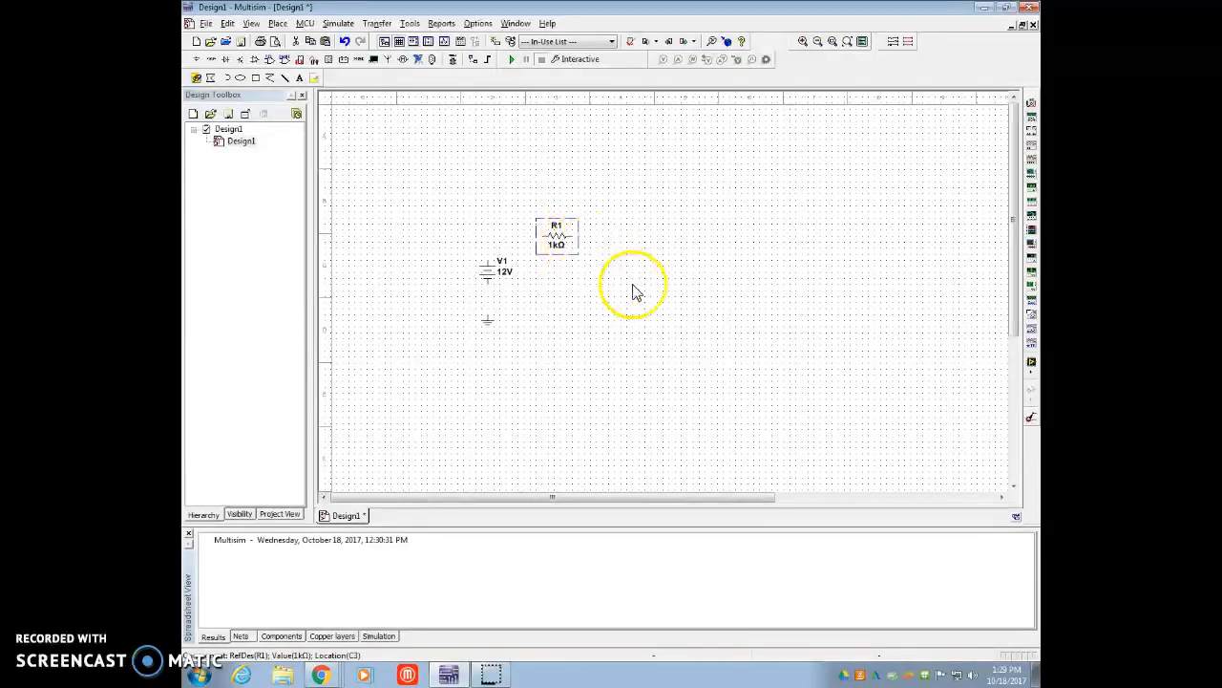
key(ctrl+c)
key(ctrl+v)
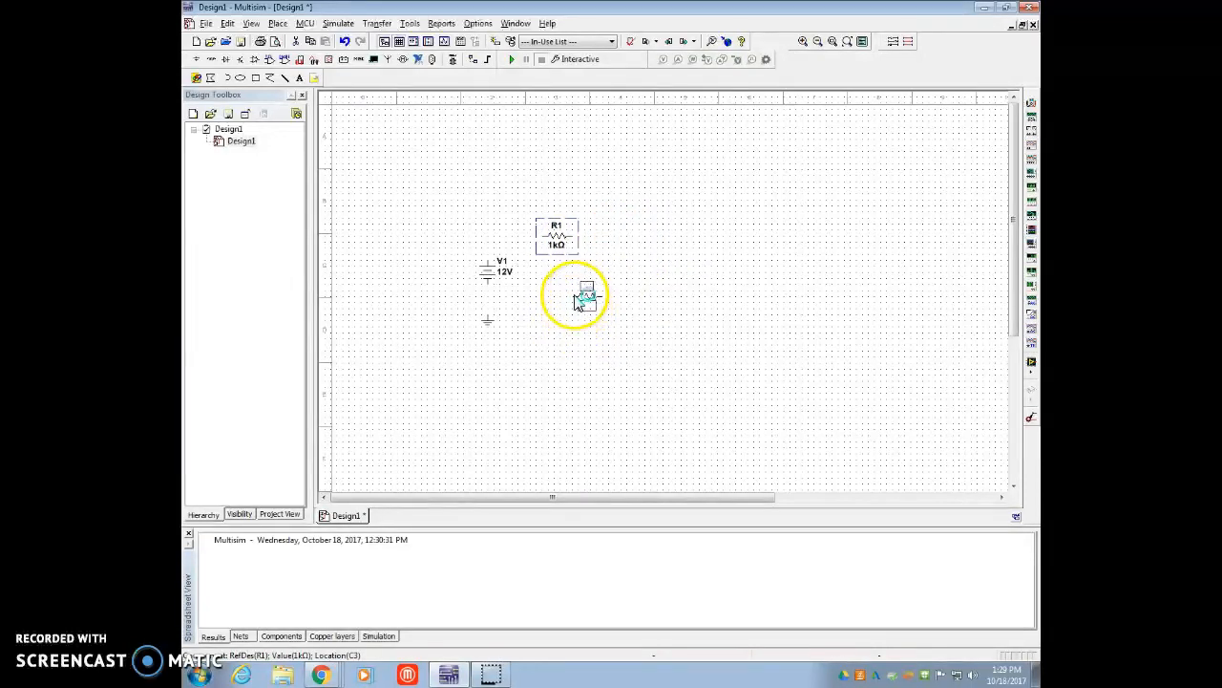
click(573, 302)
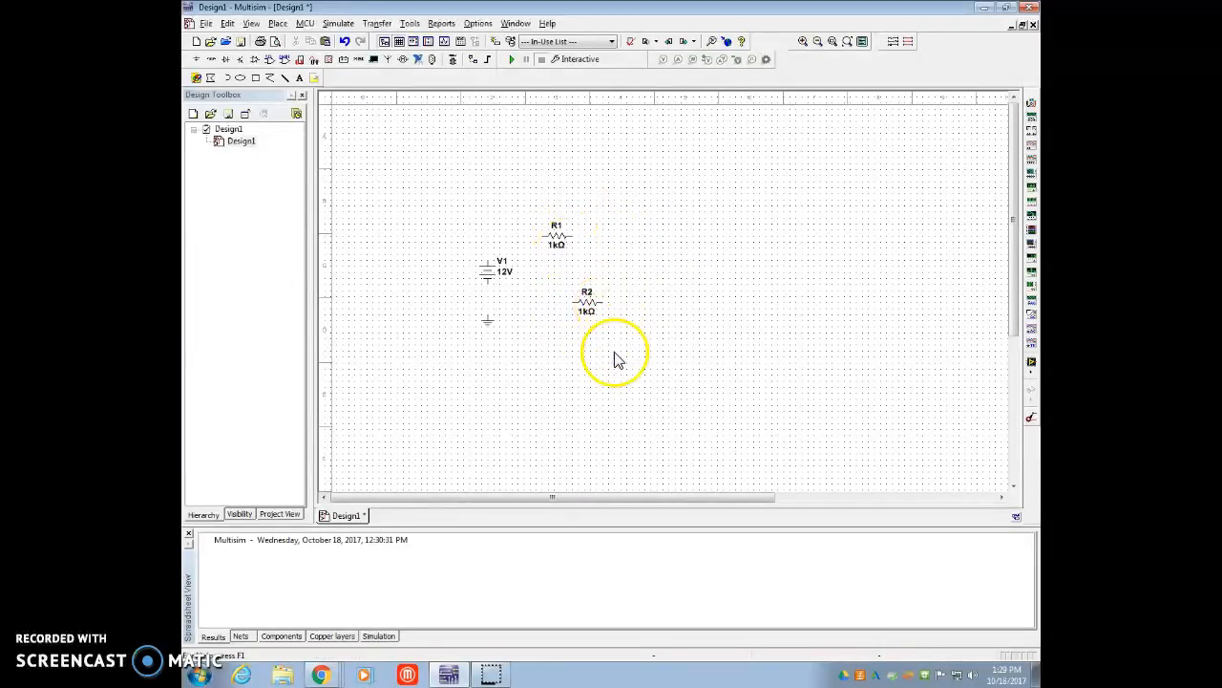
- Paste another copy of the resistor, rotated 90 degrees to vertical, to the right of the two horizontal resistors
key(ctrl+v)
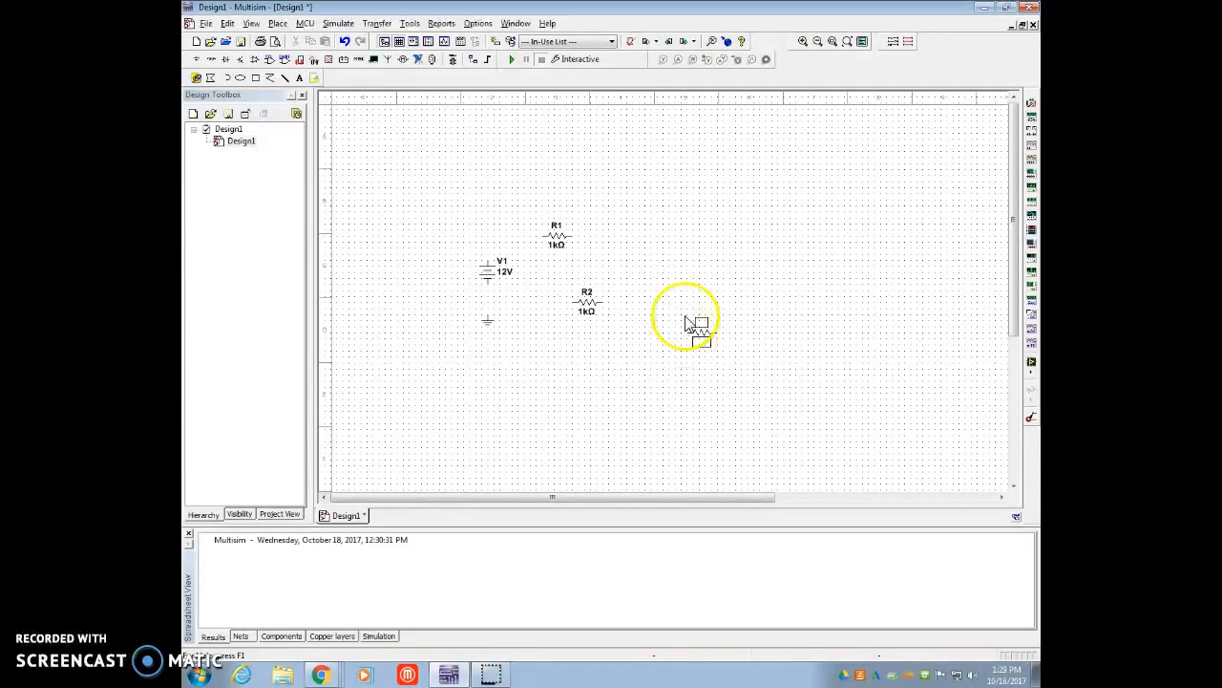
key(ctrl+r)
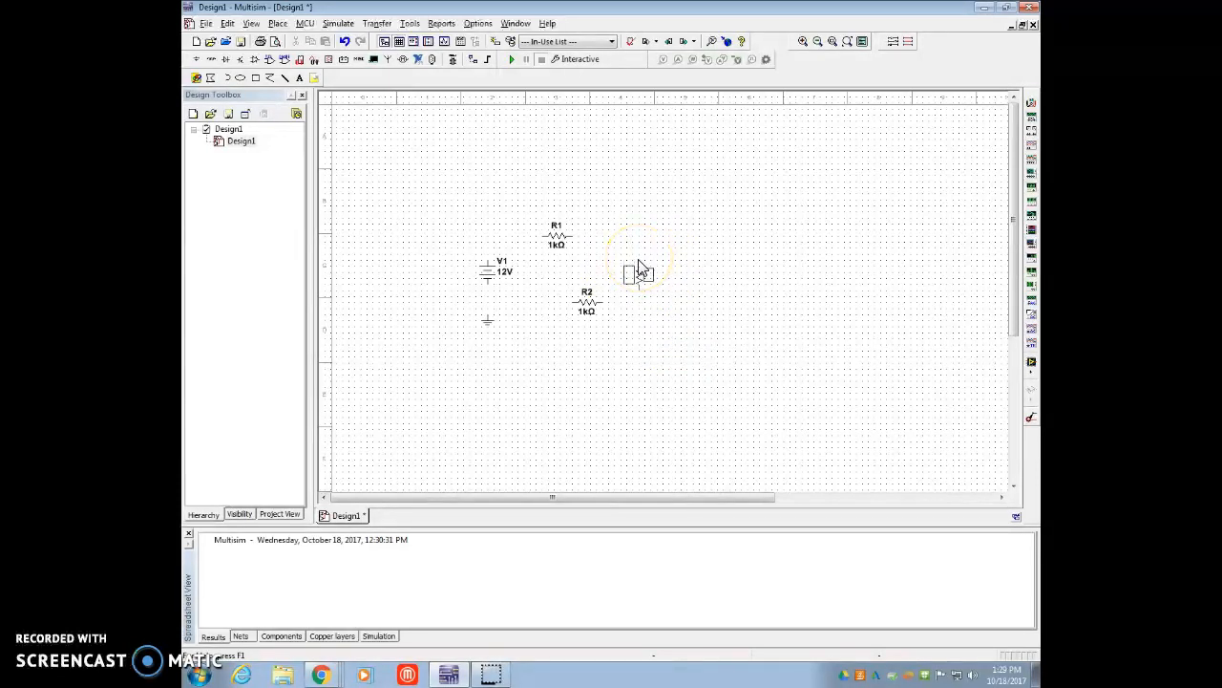
click(638, 260)
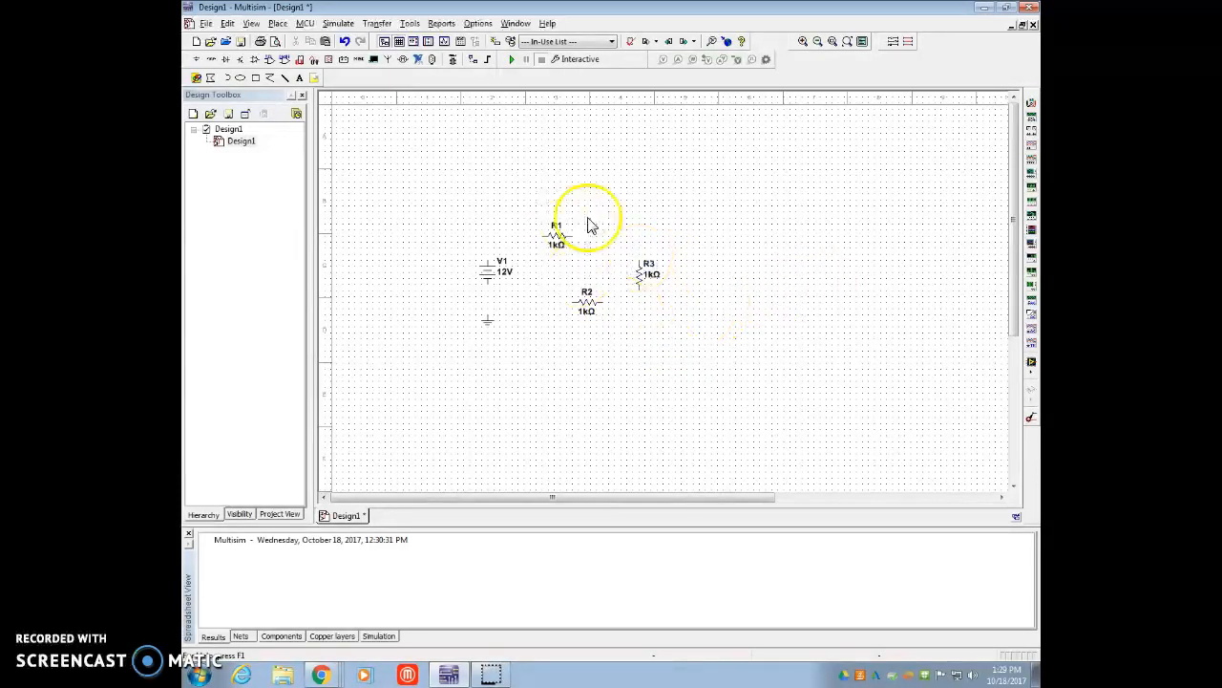
- Move resistor R1 to the right so it lines up directly above R2
click(558, 238)
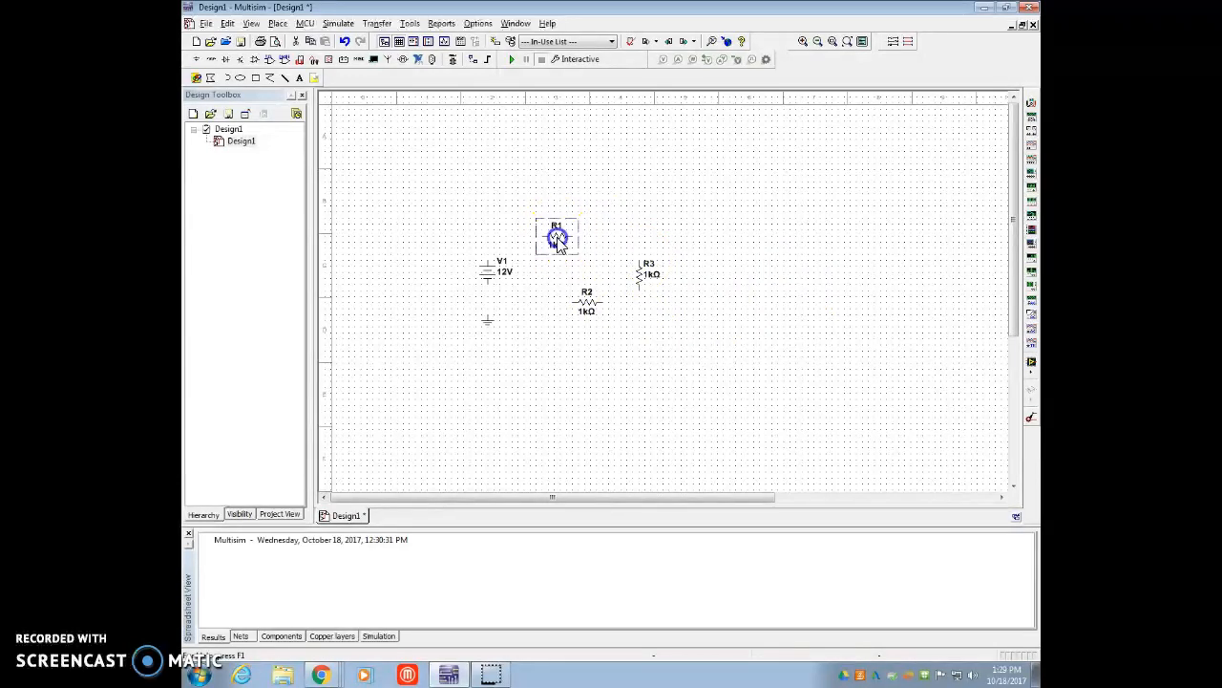
drag(589, 241, 590, 240)
click(725, 344)
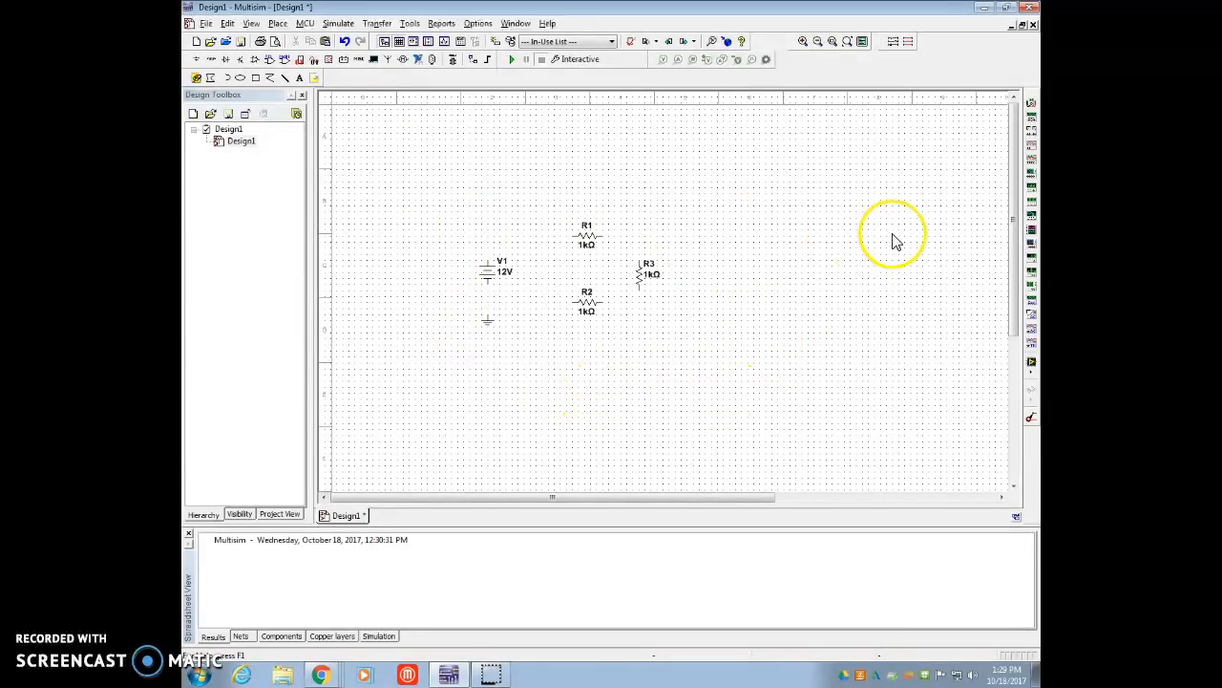
- Wire the upper terminal of V1 to the left end of R1, and the right end of R1 to the top of R3
click(488, 260)
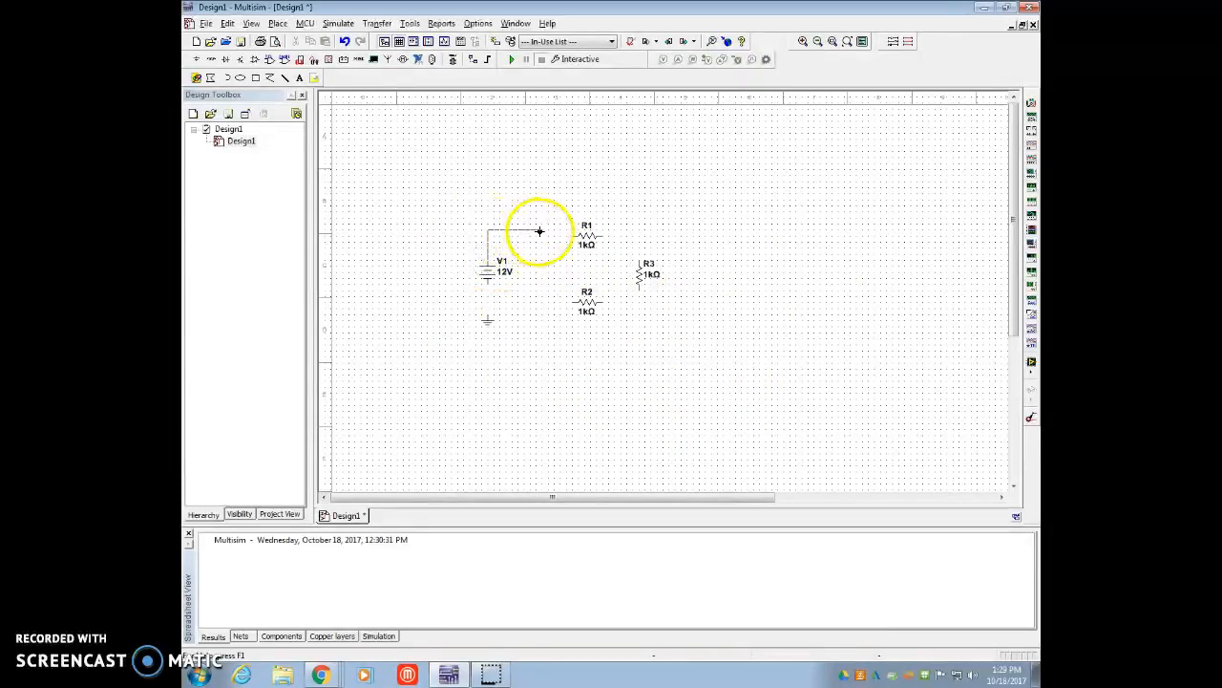
click(571, 236)
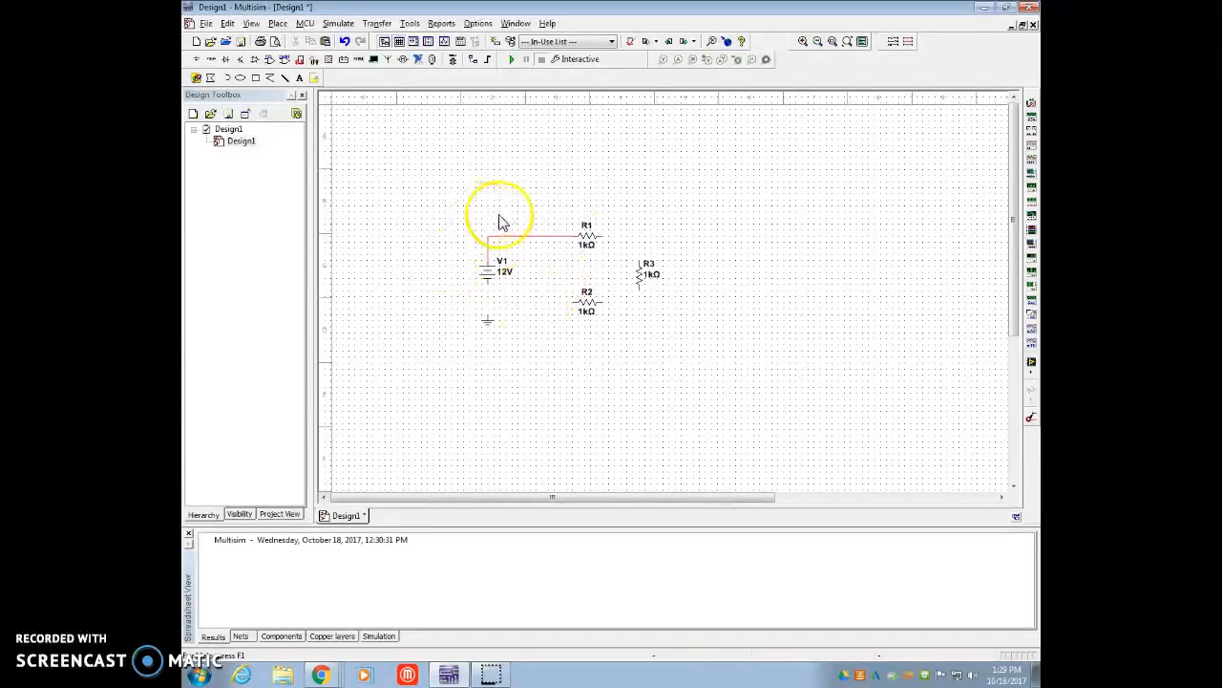
click(604, 237)
click(639, 258)
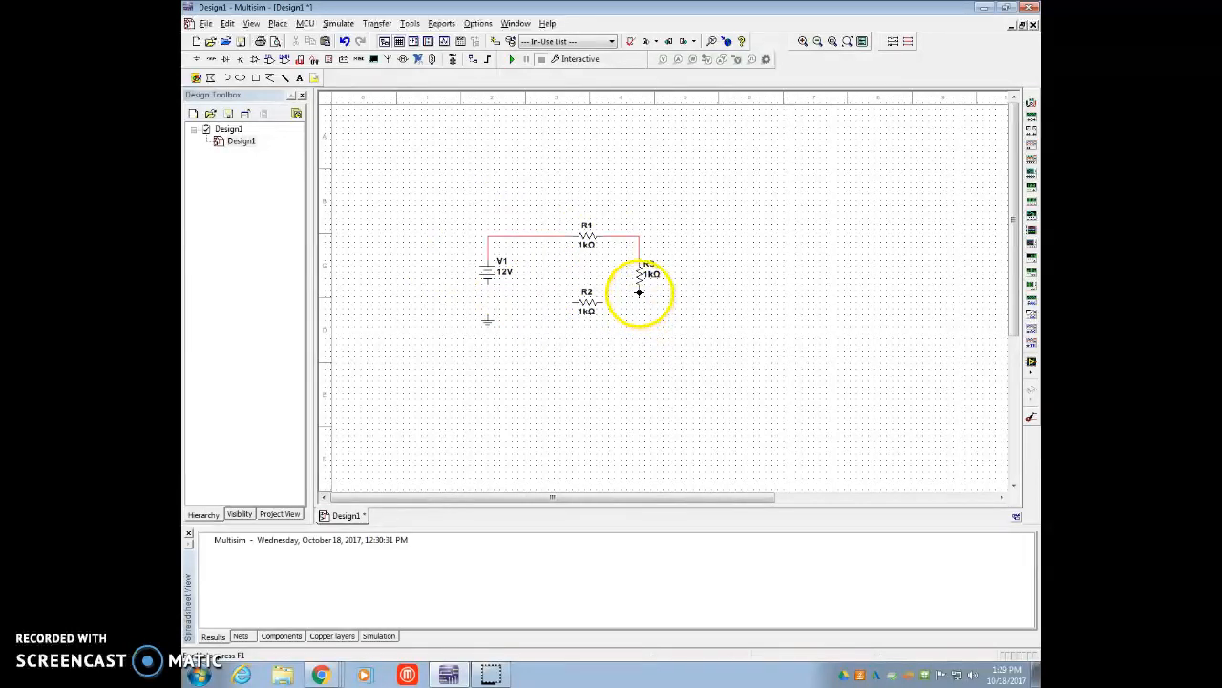
- Wire the bottom end of R3 to the right end of R2 with a single clean corner
click(639, 292)
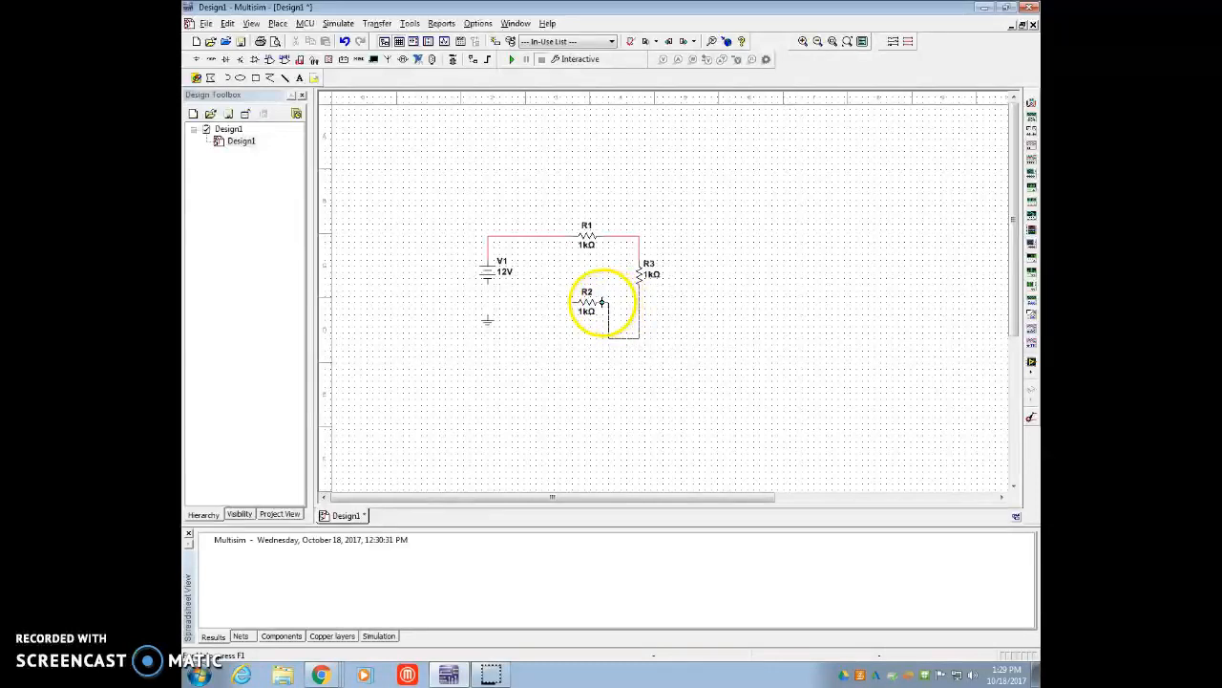
key(Escape)
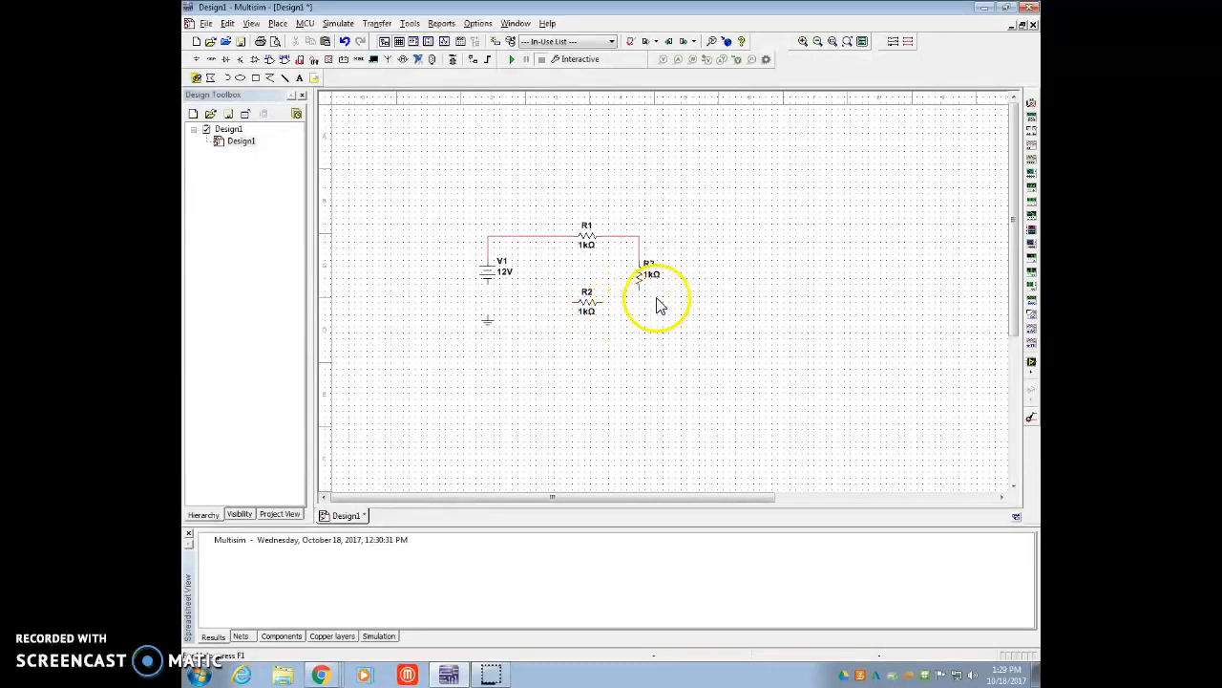
click(600, 301)
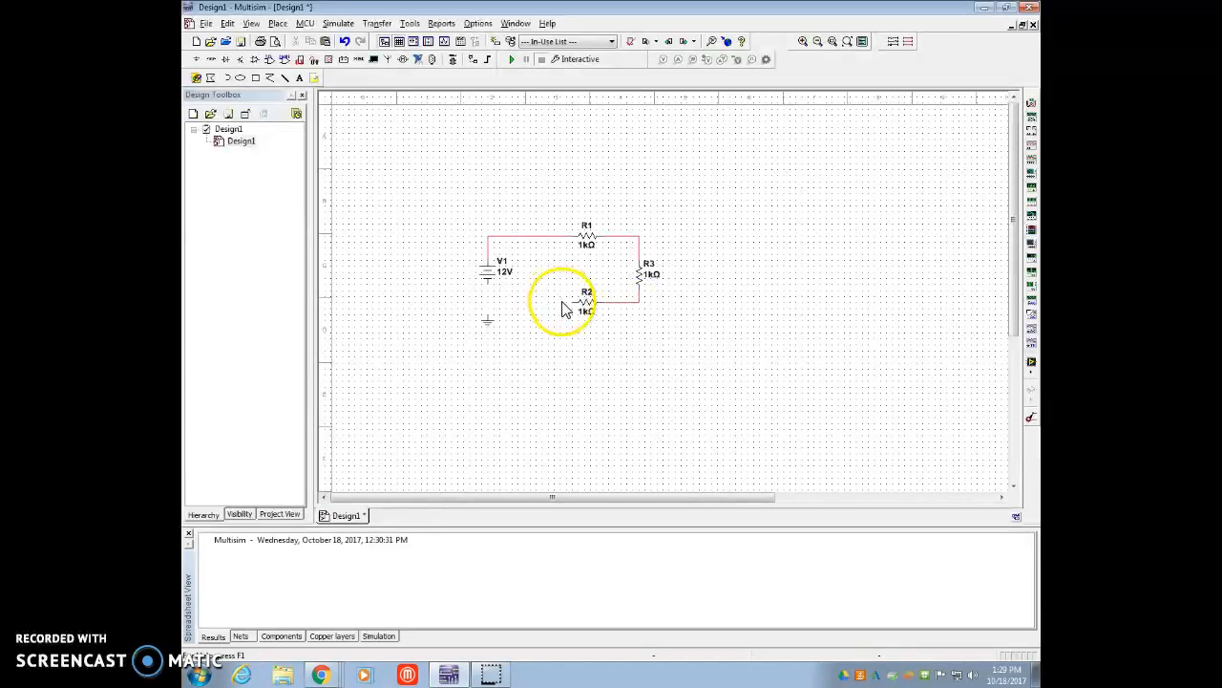
- Wire the left end of R2 to the lower terminal of V1, and connect the ground to that wire
click(571, 302)
click(488, 286)
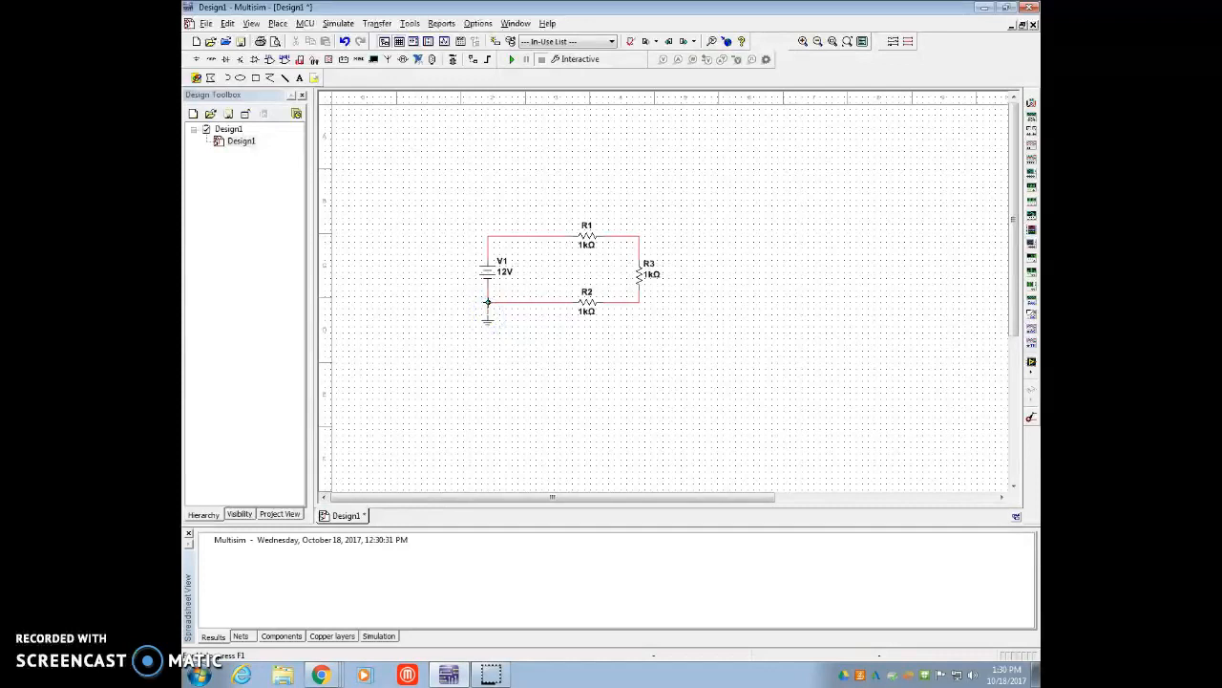
click(533, 308)
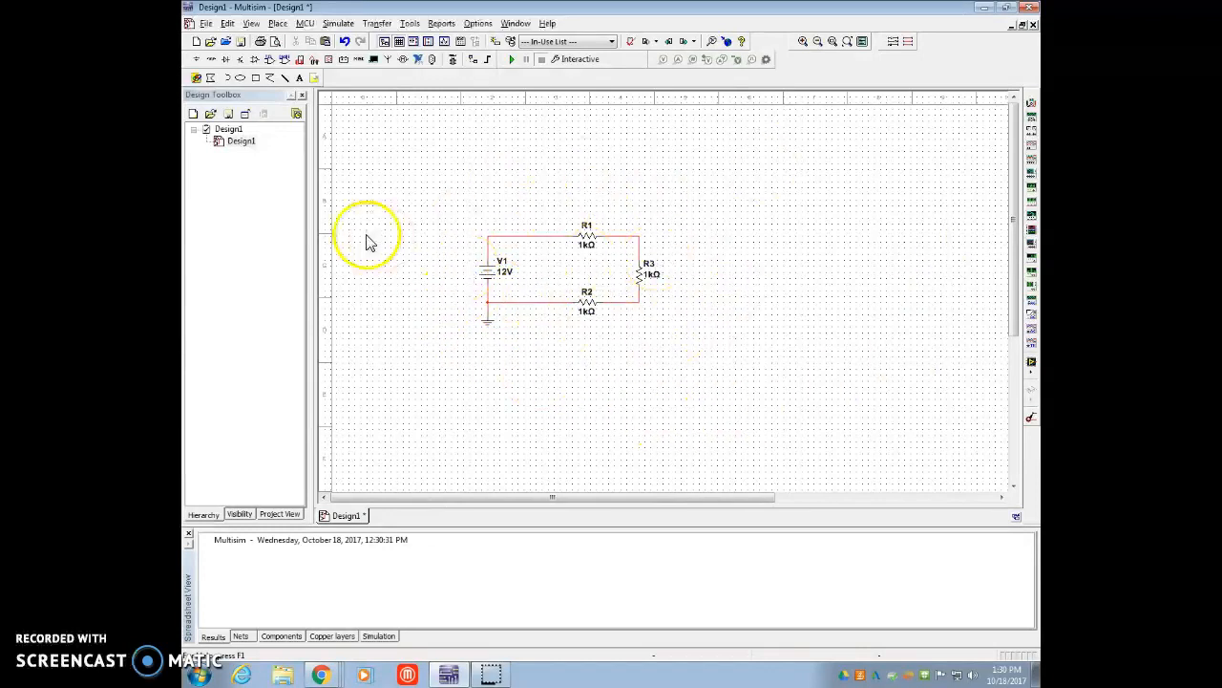
- Set the voltage of DC source V1 to 6 V
double_click(489, 277)
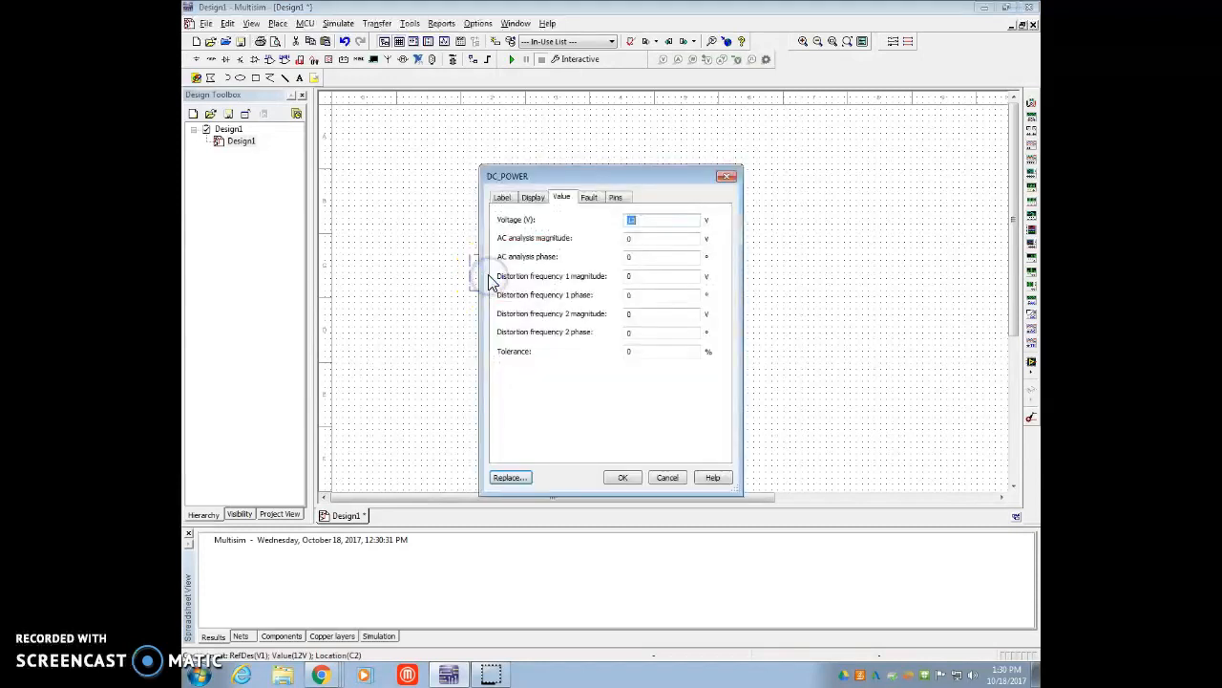
click(659, 220)
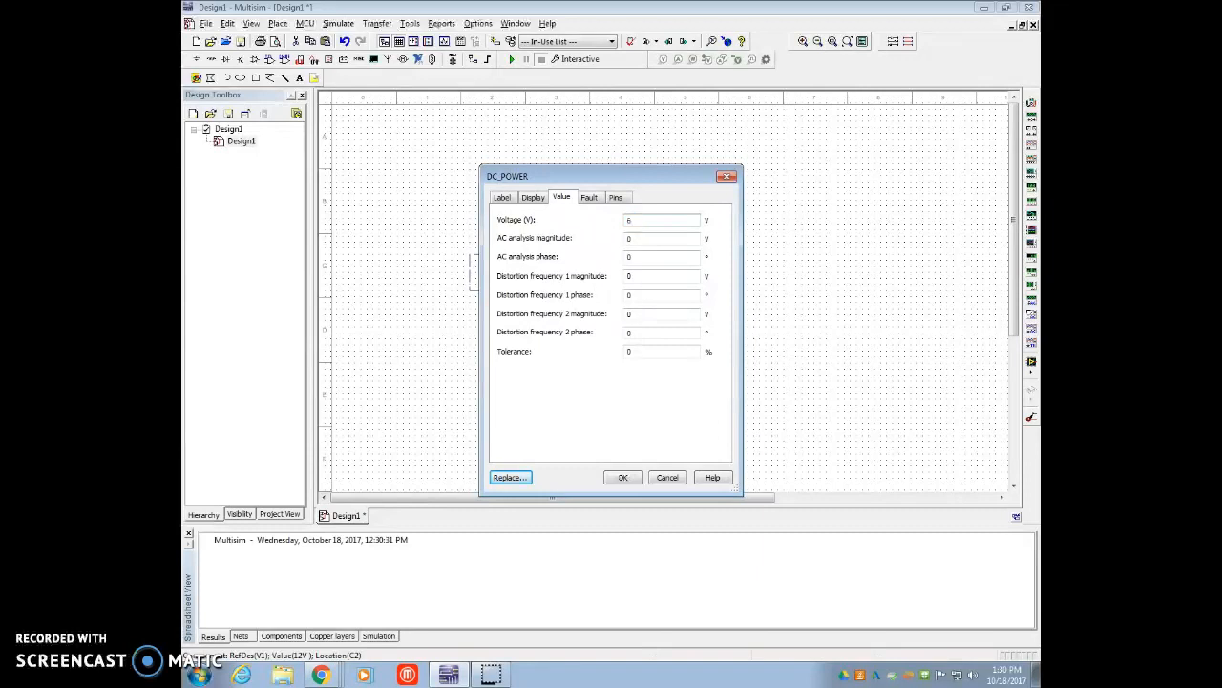
click(623, 479)
- Set the resistance of R1 to 10 kΩ and the resistance of R3 to 1 MΩ
double_click(593, 239)
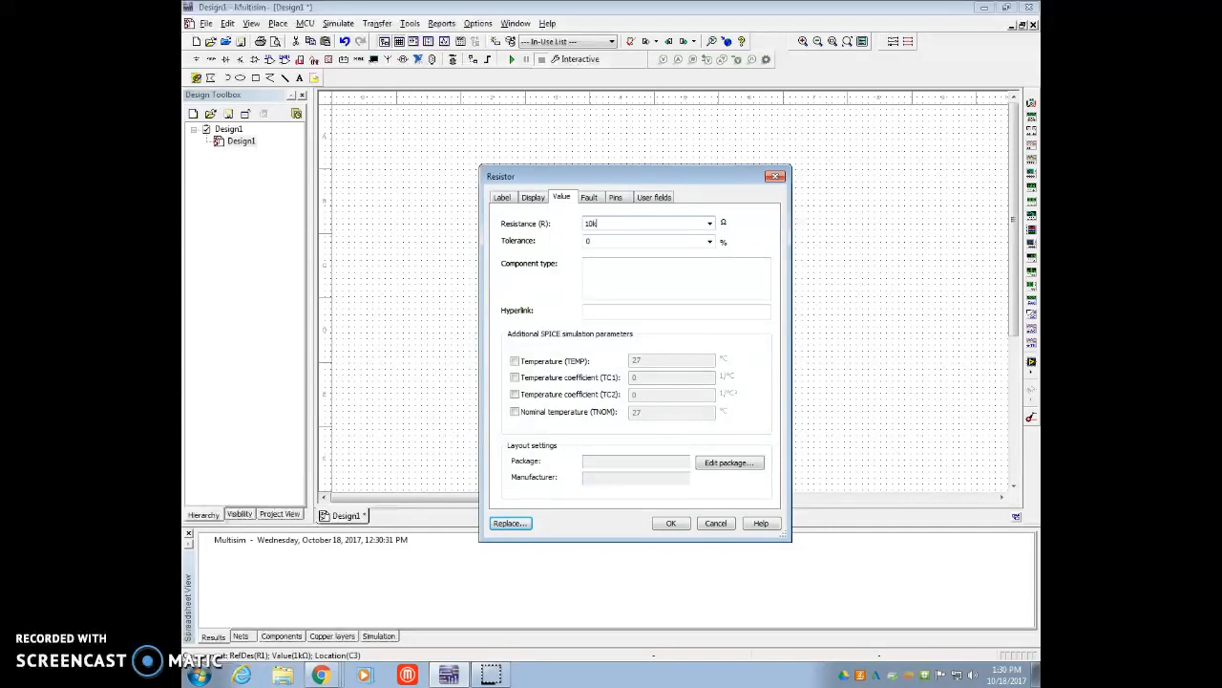
click(671, 523)
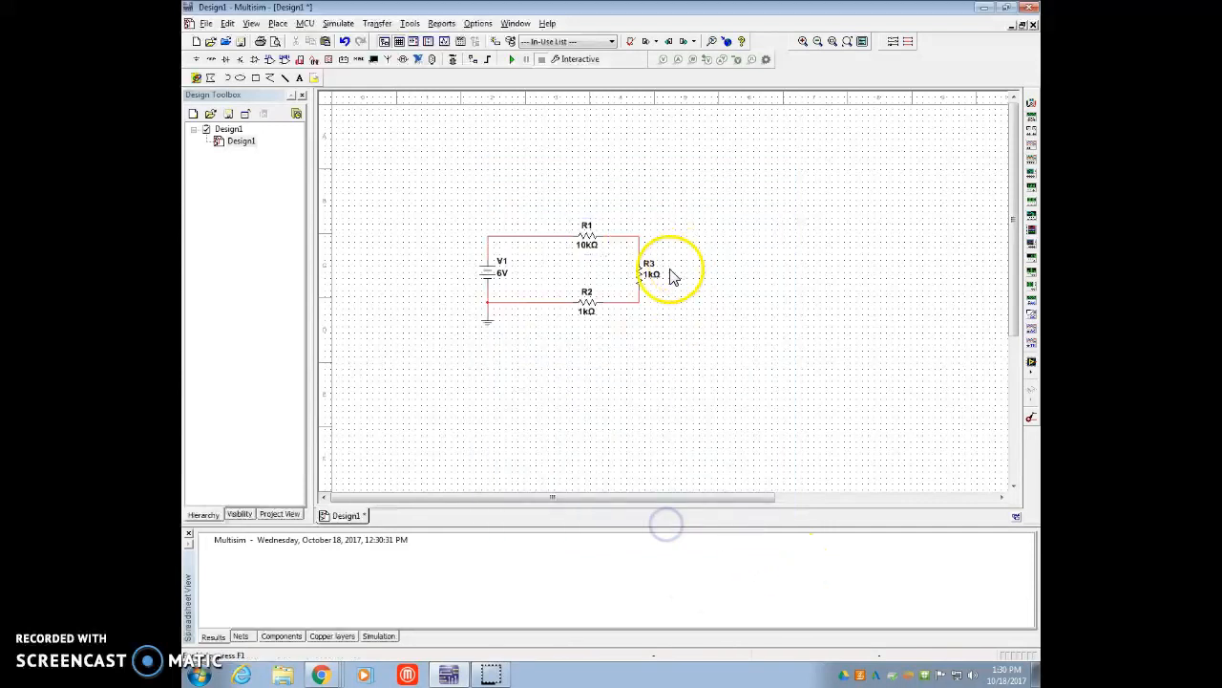
double_click(648, 279)
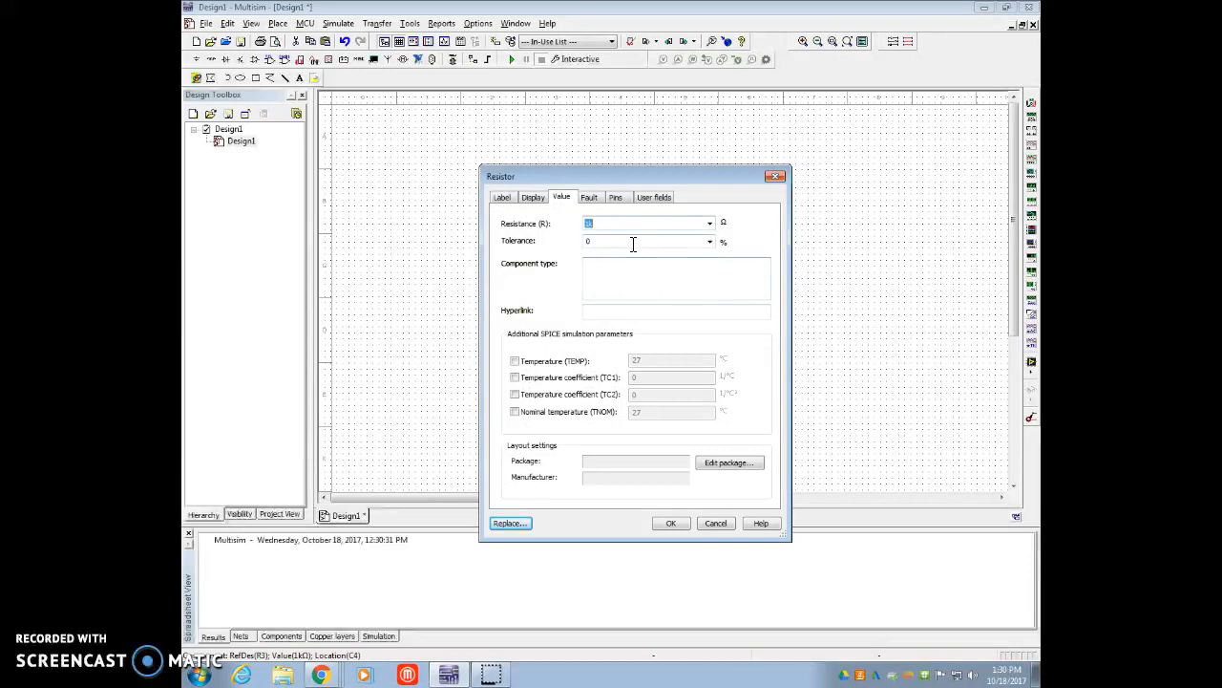
click(671, 523)
- Set the resistance of R2 to 746 kΩ
double_click(584, 310)
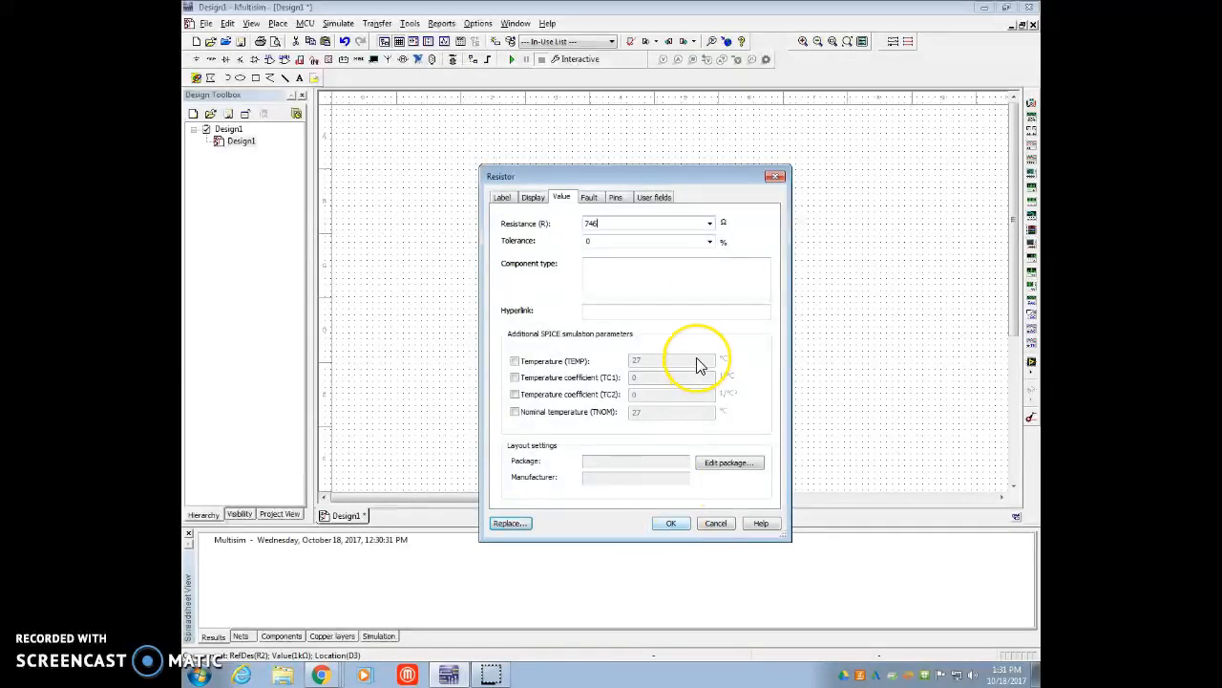
text(k)
click(671, 523)
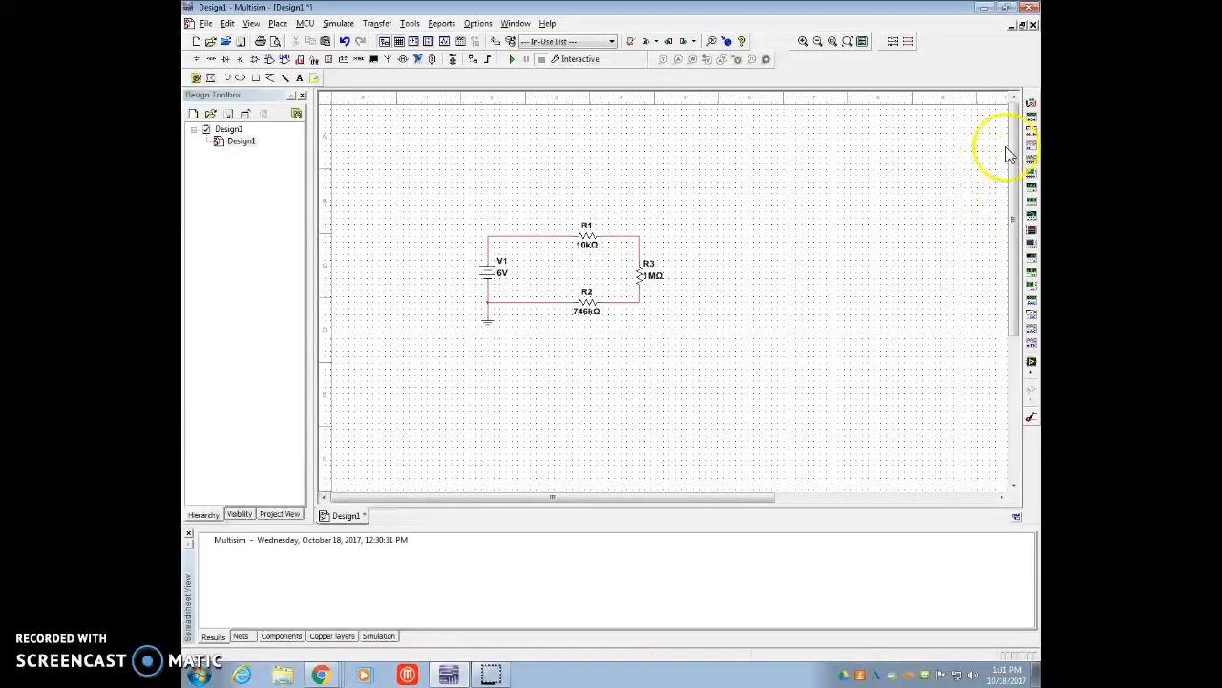
- Enlarge the circuit loop by moving the three resistors to the right and the lower branch with the ground down, with R3 centred vertically
drag(605, 317, 683, 352)
drag(588, 236, 703, 236)
drag(459, 298, 770, 341)
drag(703, 311, 702, 340)
click(774, 395)
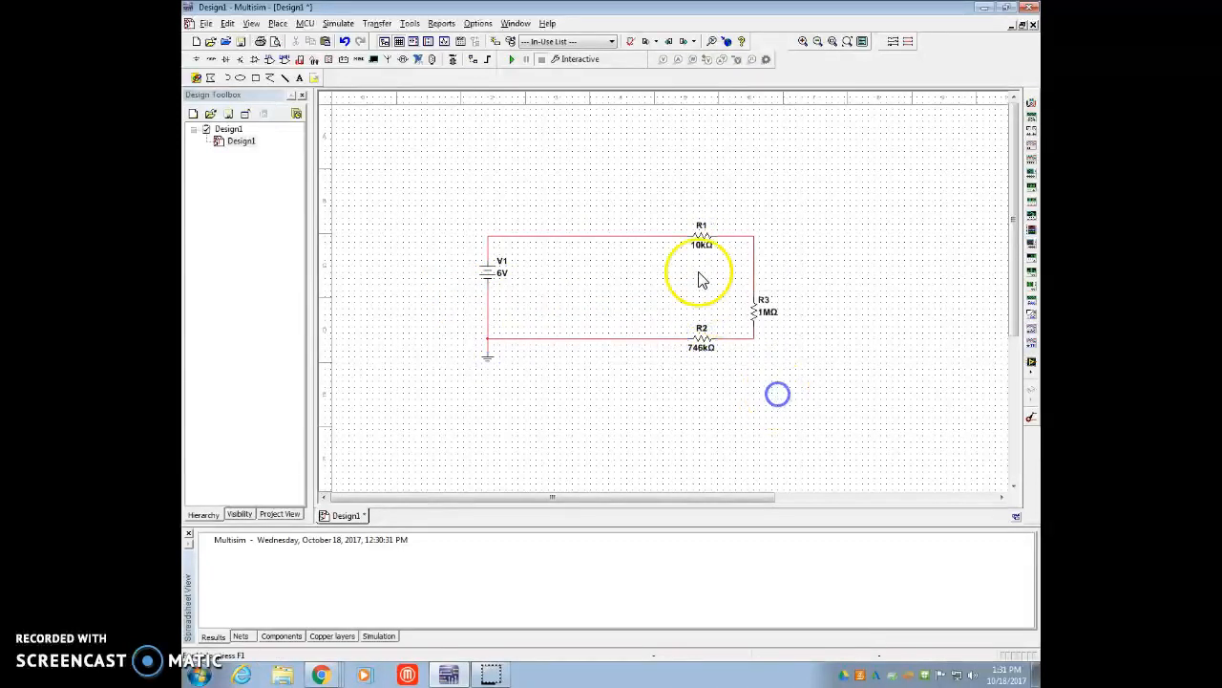
click(755, 312)
click(836, 361)
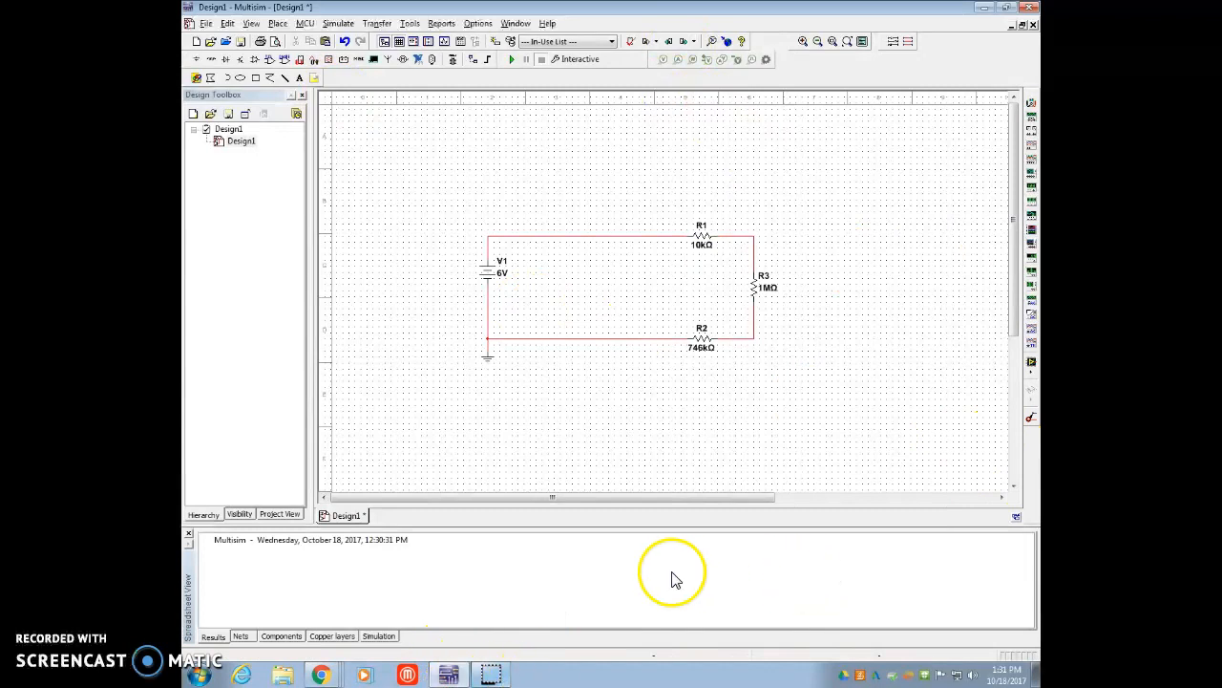
- Switch to the Circuit Theory Simulation document in Chrome and examine the voltmeter and ammeter table and the example circuit with meters
key(alt+Tab)
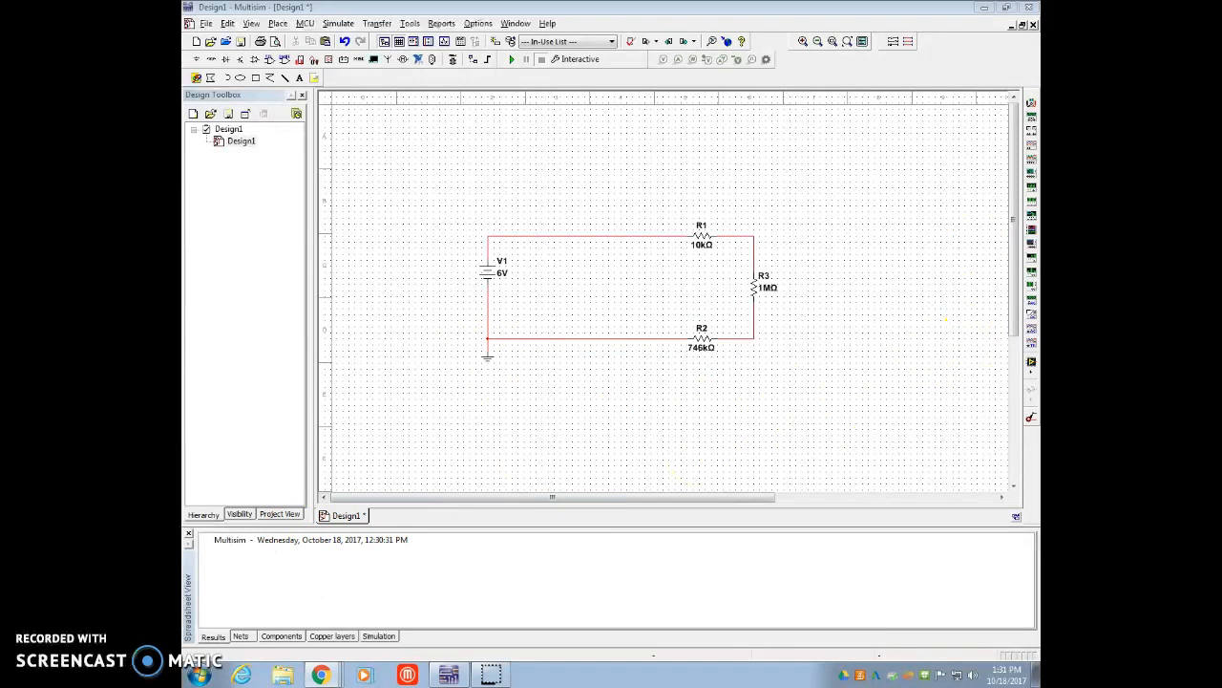
key(alt+Tab)
key(alt+Tab)
key(alt+Tab)
key(Tab)
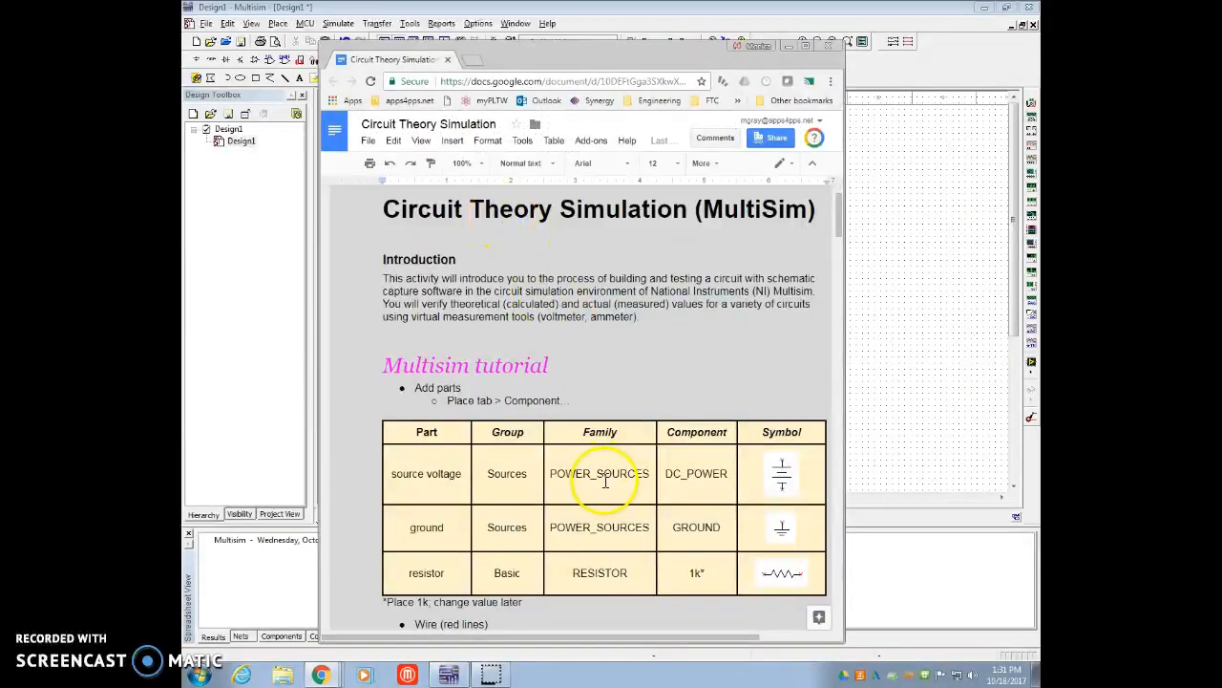
scroll(605, 482, down, 15)
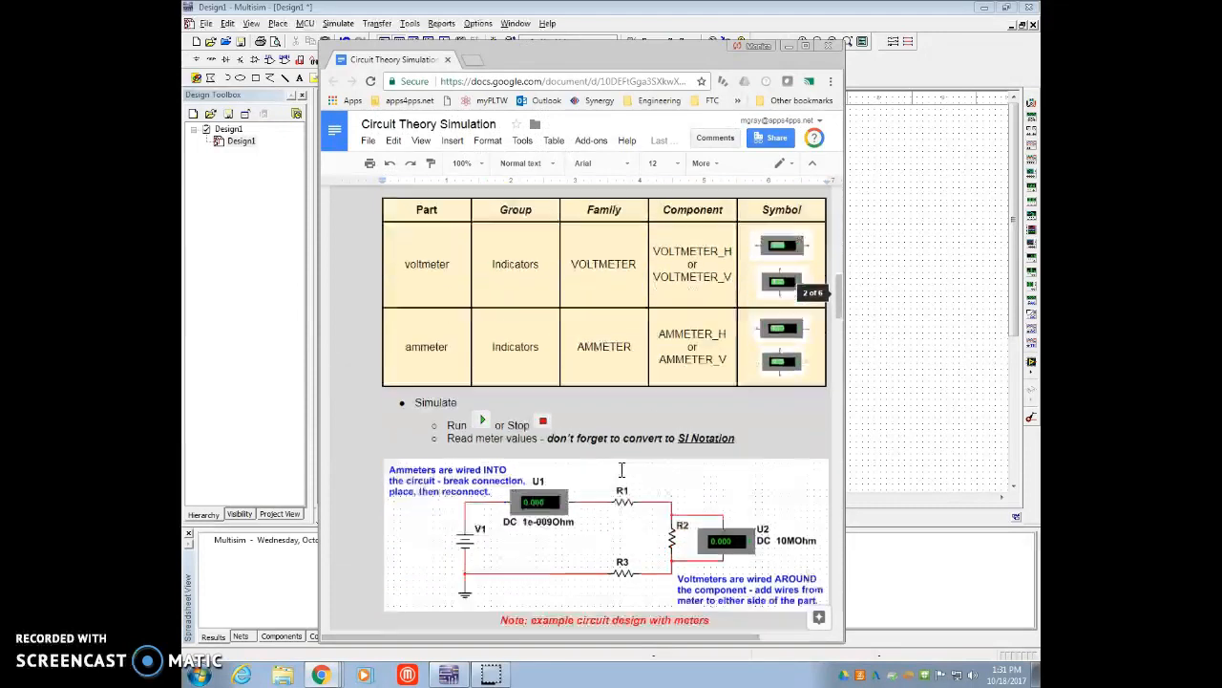
scroll(622, 469, down, 3)
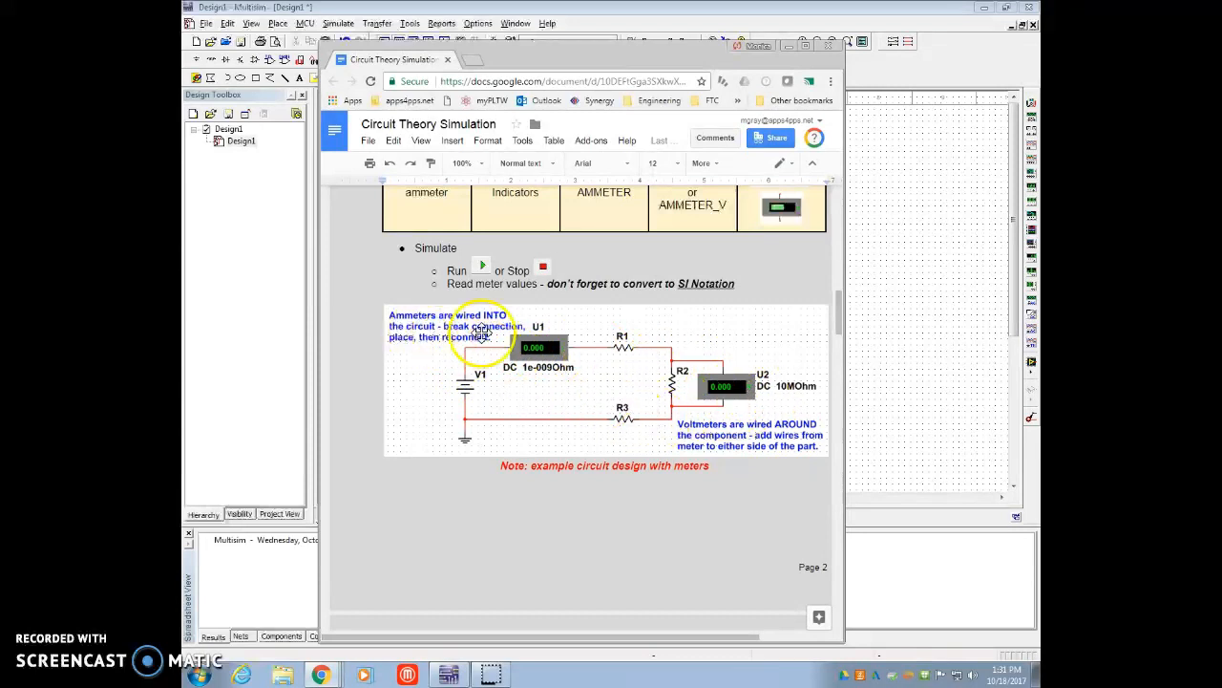
- Switch back to Multisim and place a VOLTMETER_H from the Indicators group above R1
click(879, 445)
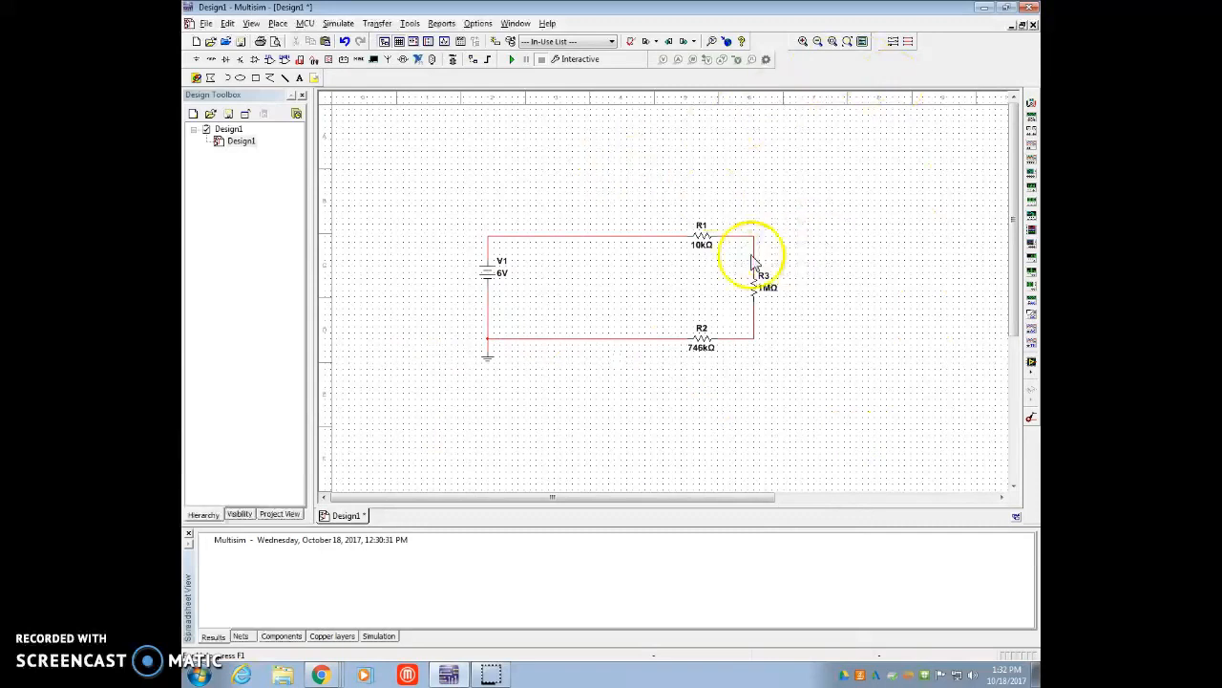
click(279, 24)
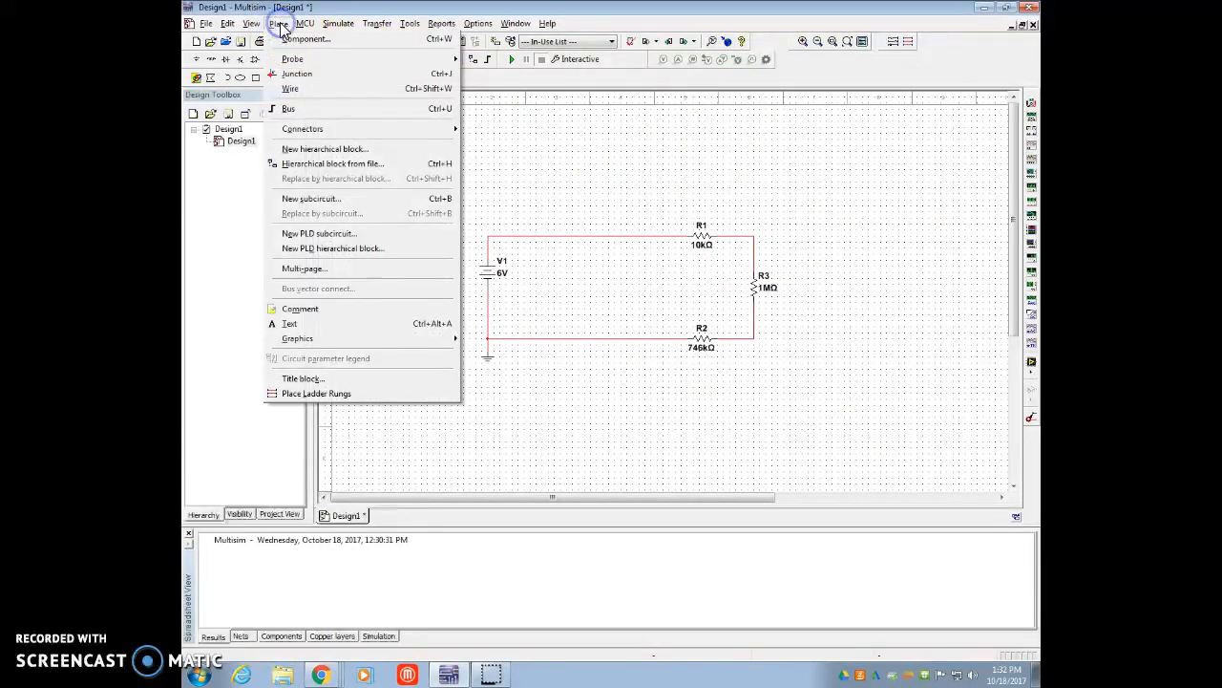
click(290, 42)
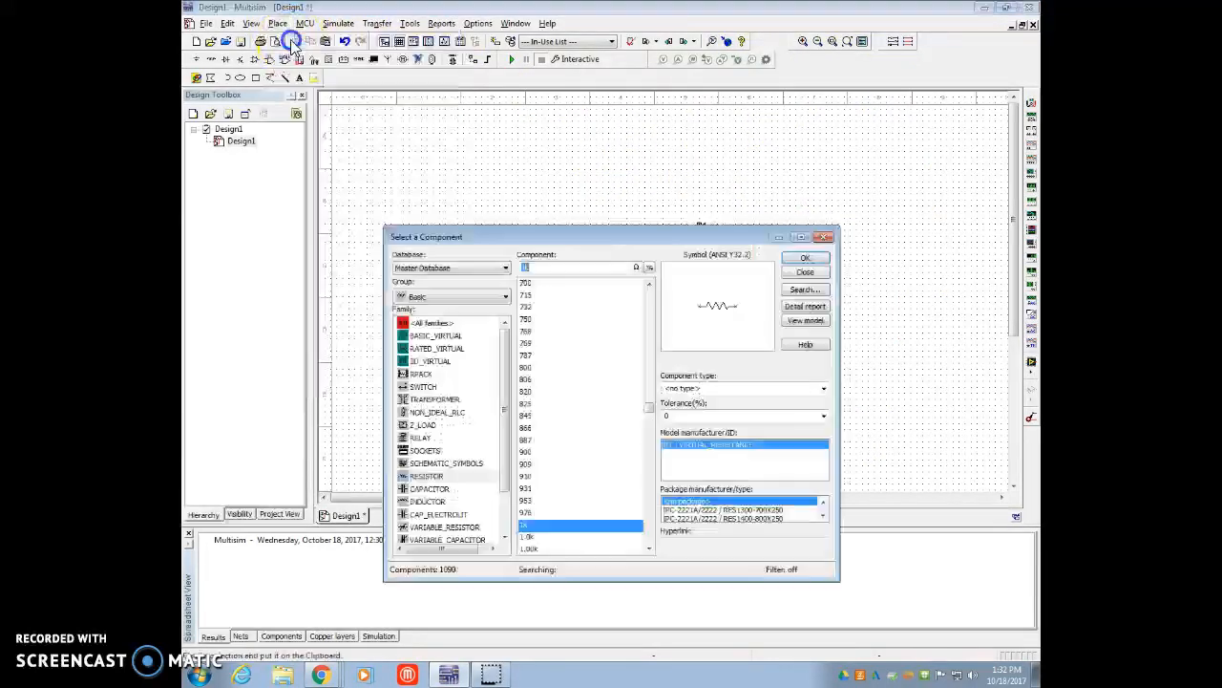
click(431, 298)
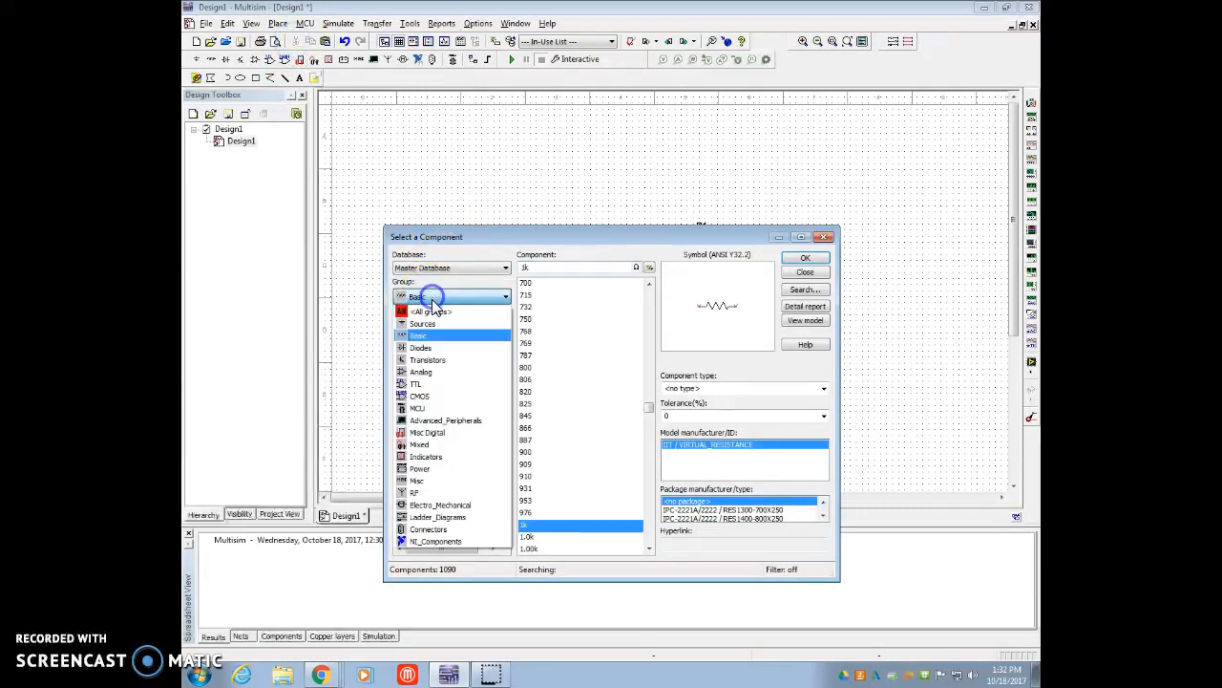
click(423, 456)
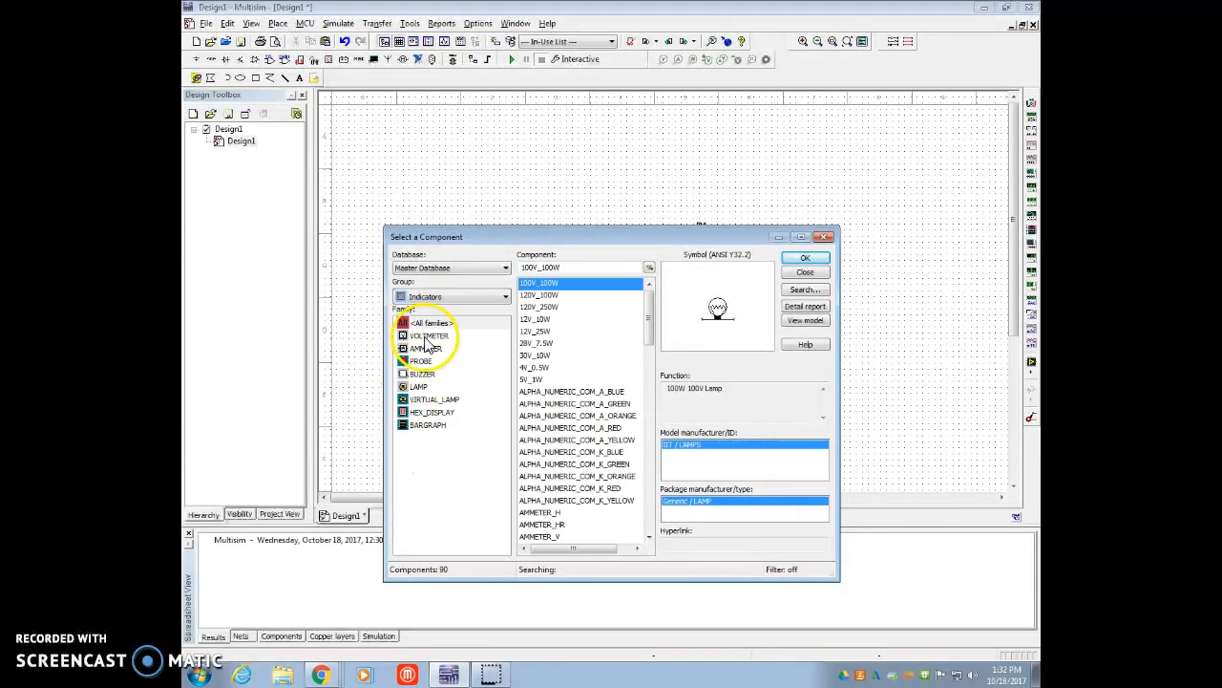
click(429, 335)
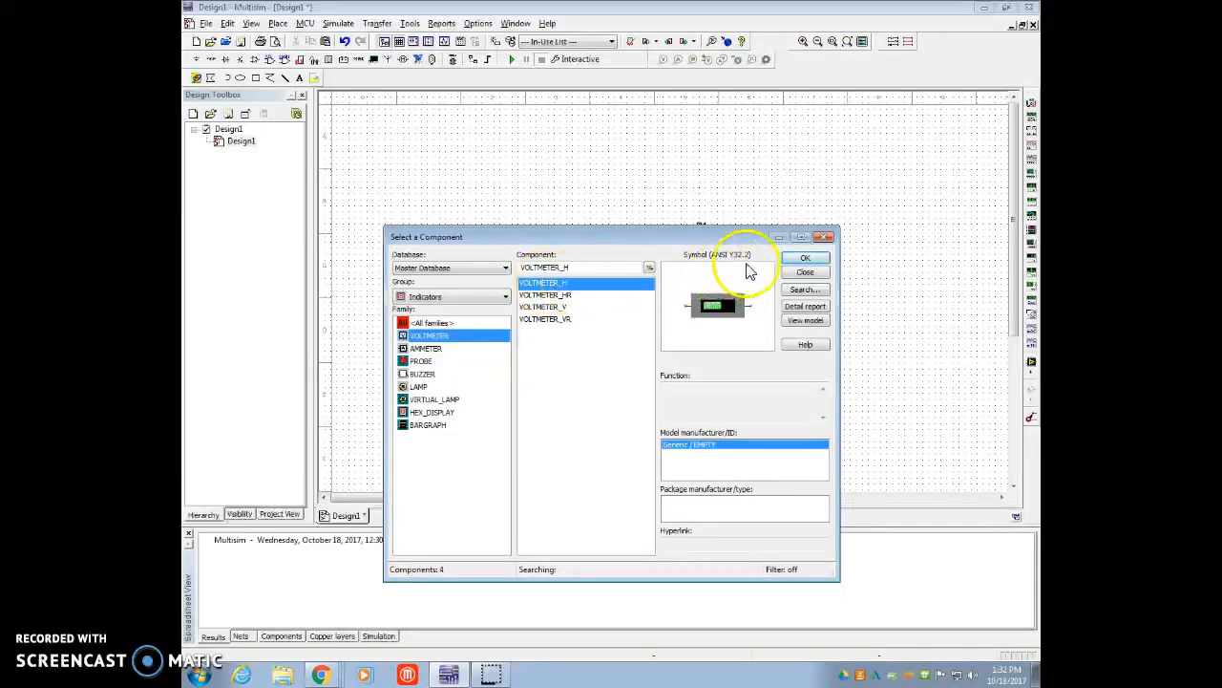
click(802, 259)
click(672, 194)
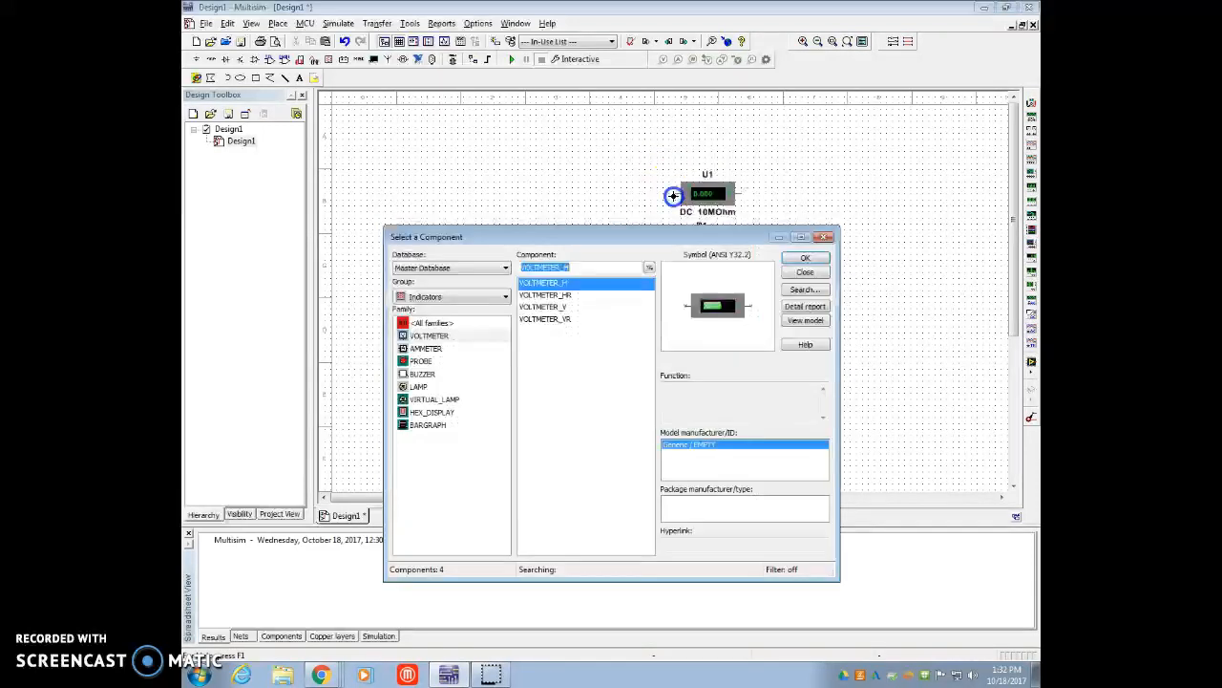
- Place a VOLTMETER_V to the right of R3 and close the component browser
click(596, 307)
click(807, 259)
click(858, 306)
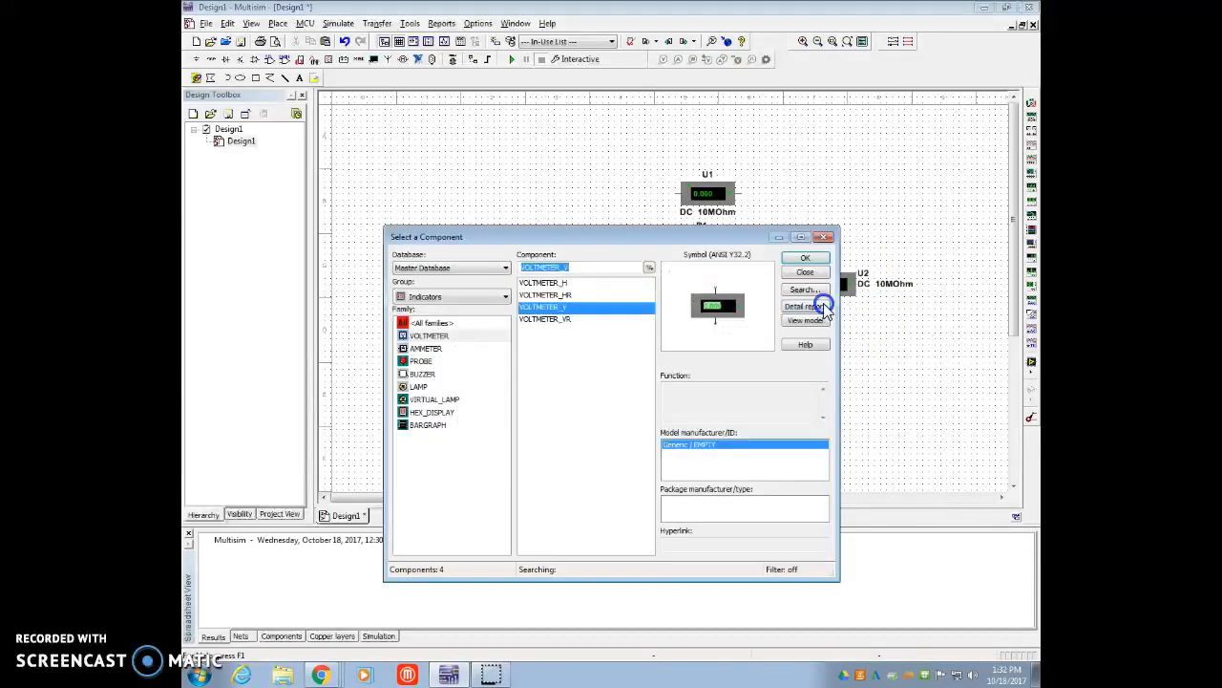
click(823, 237)
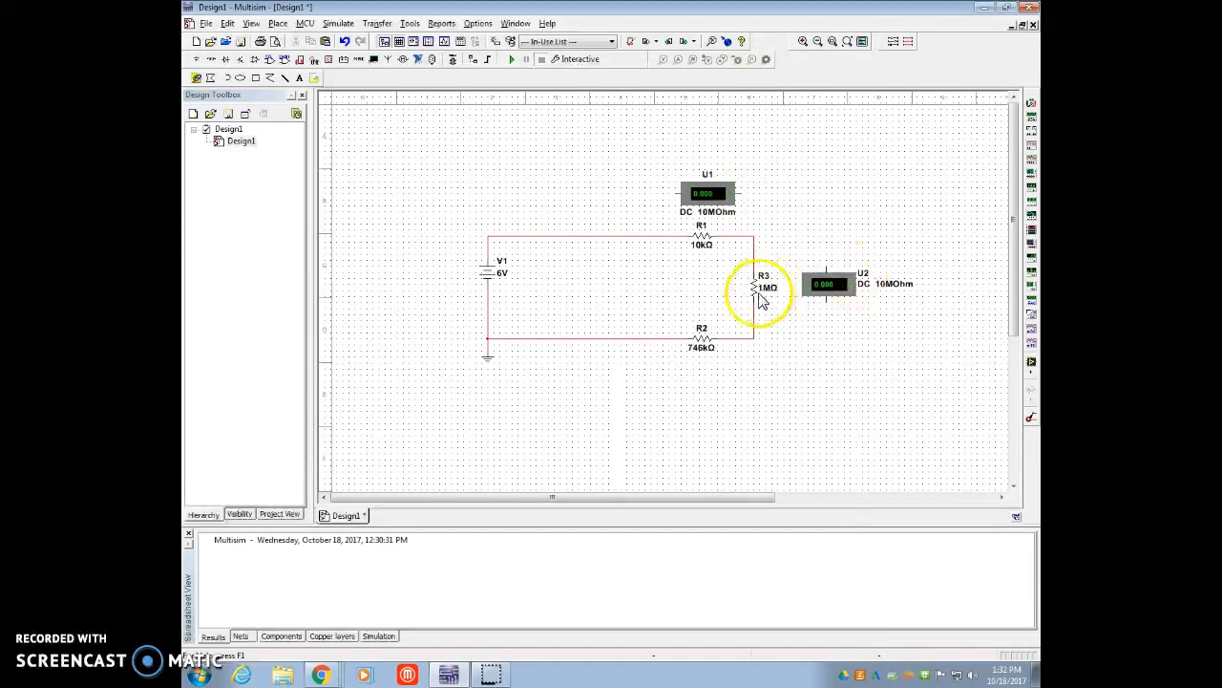
- Align voltmeter U1 over R1 and voltmeter U2 beside R3, and wire each meter in parallel with its resistor
mouse_move(826, 292)
mouse_down()
mouse_move(742, 290)
mouse_move(810, 289)
mouse_up()
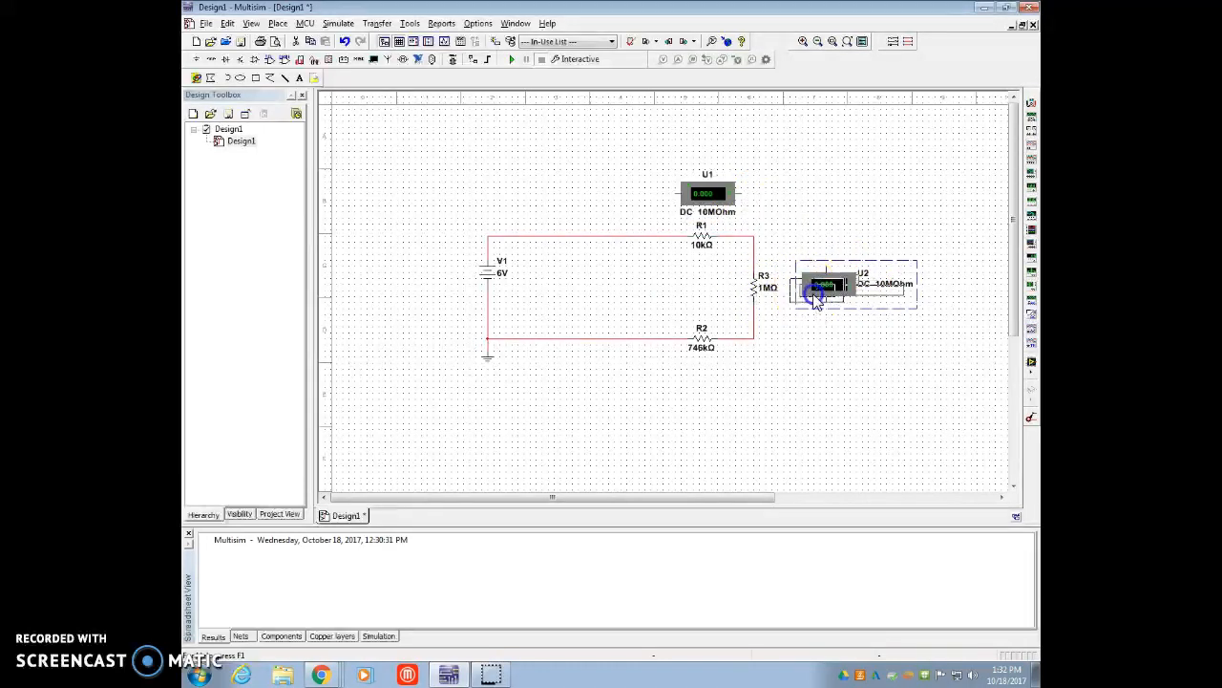
click(706, 195)
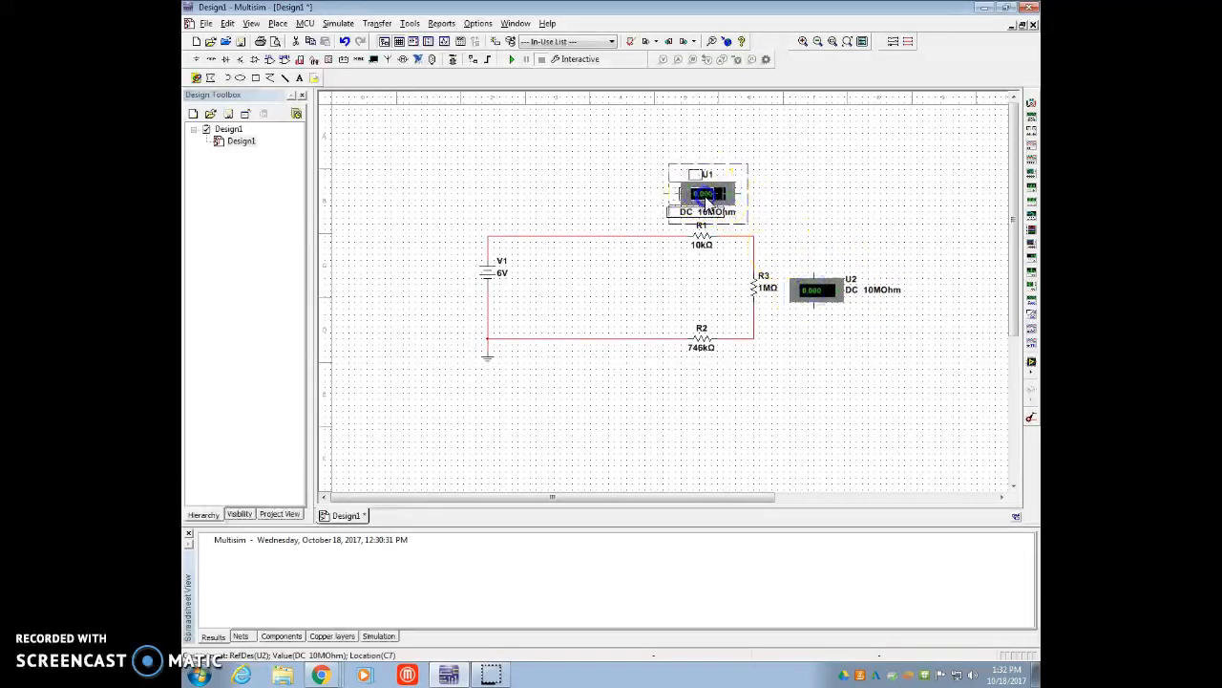
click(815, 205)
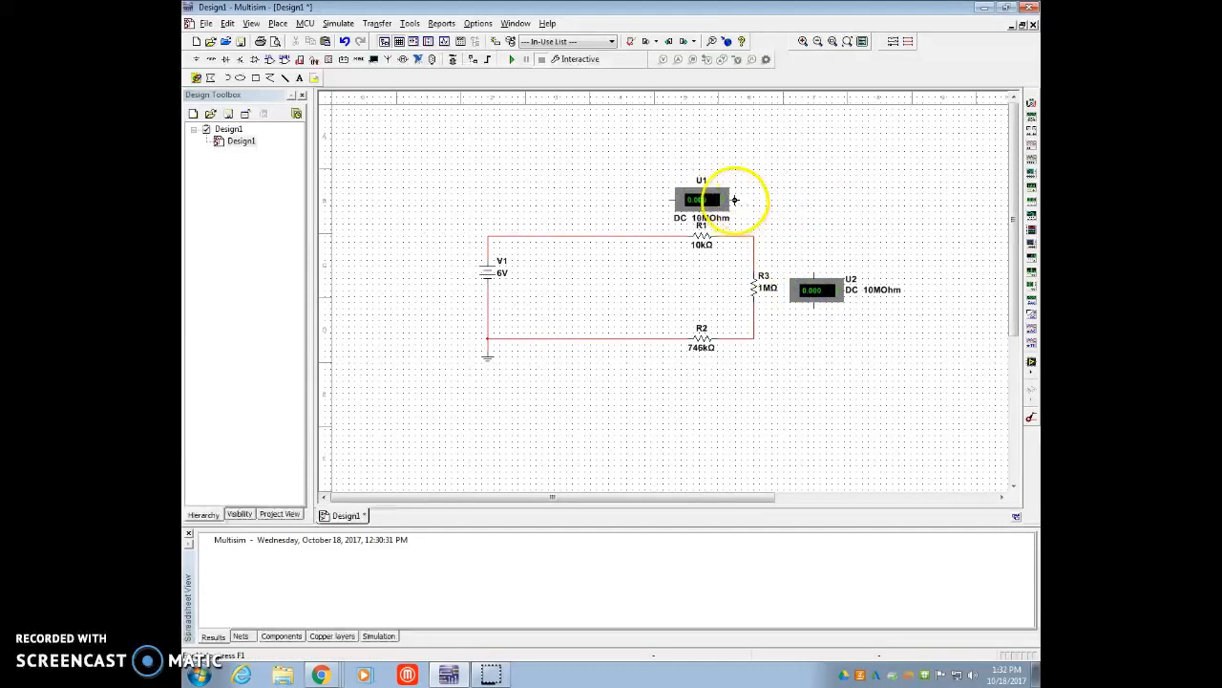
click(743, 234)
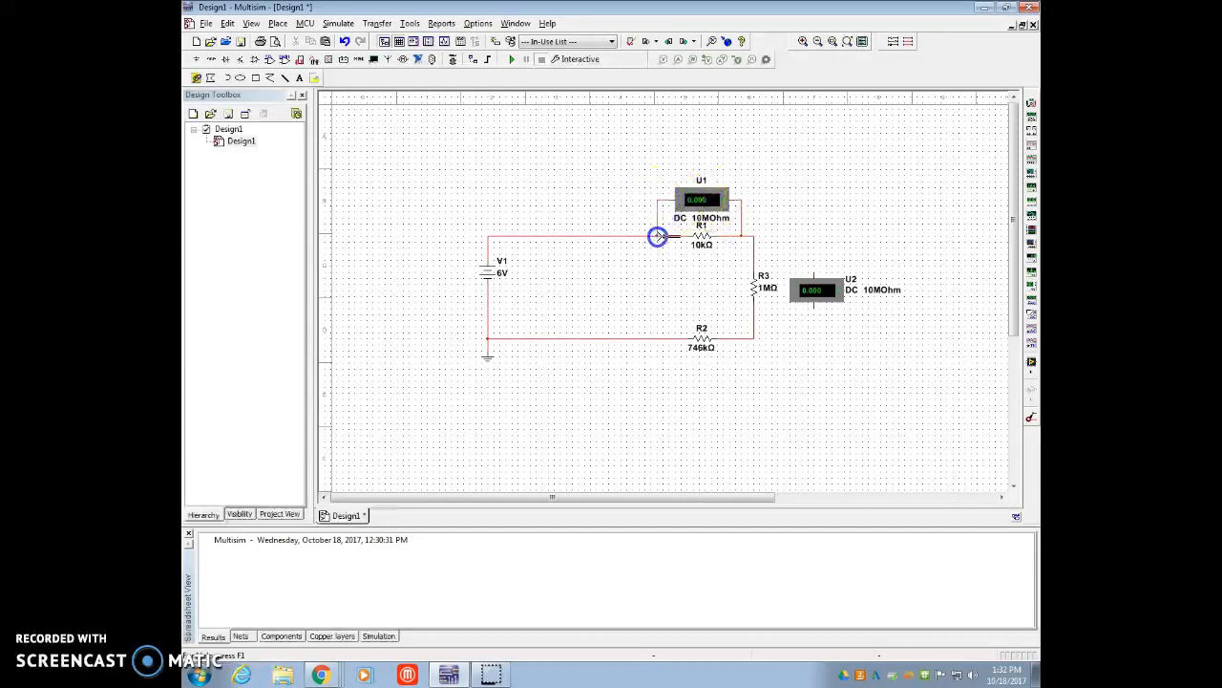
click(811, 350)
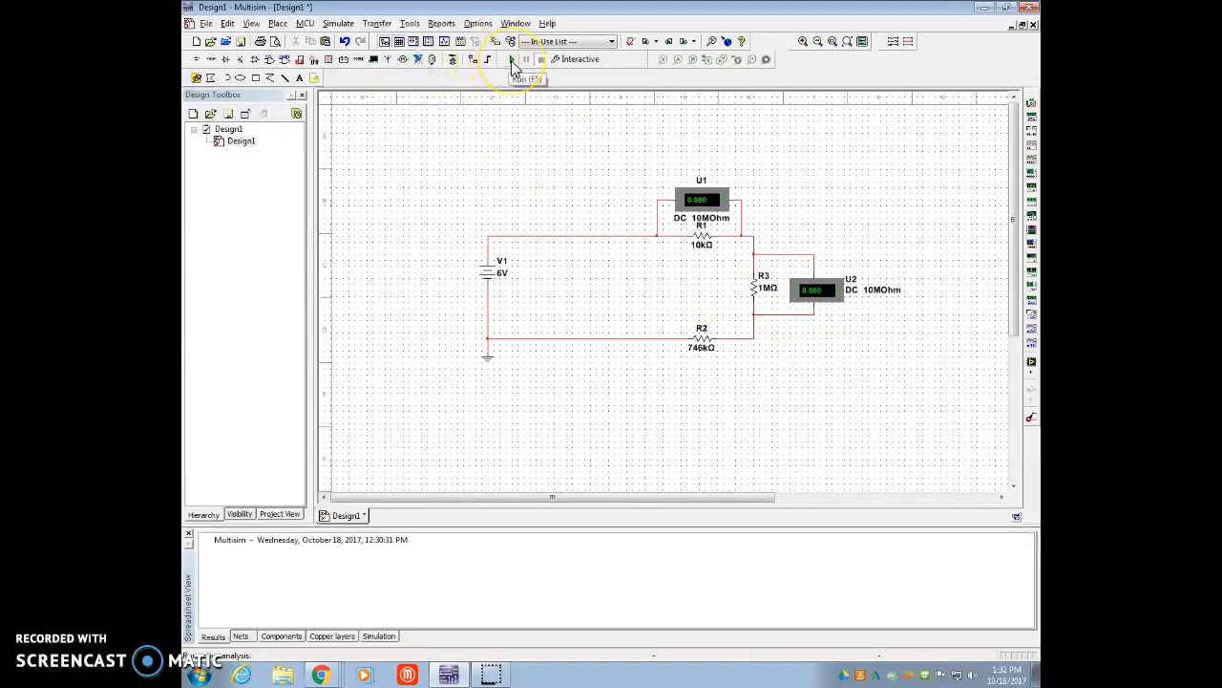
- Run the interactive simulation to read the voltages across R1 and R3, and stop it after the reading
click(513, 63)
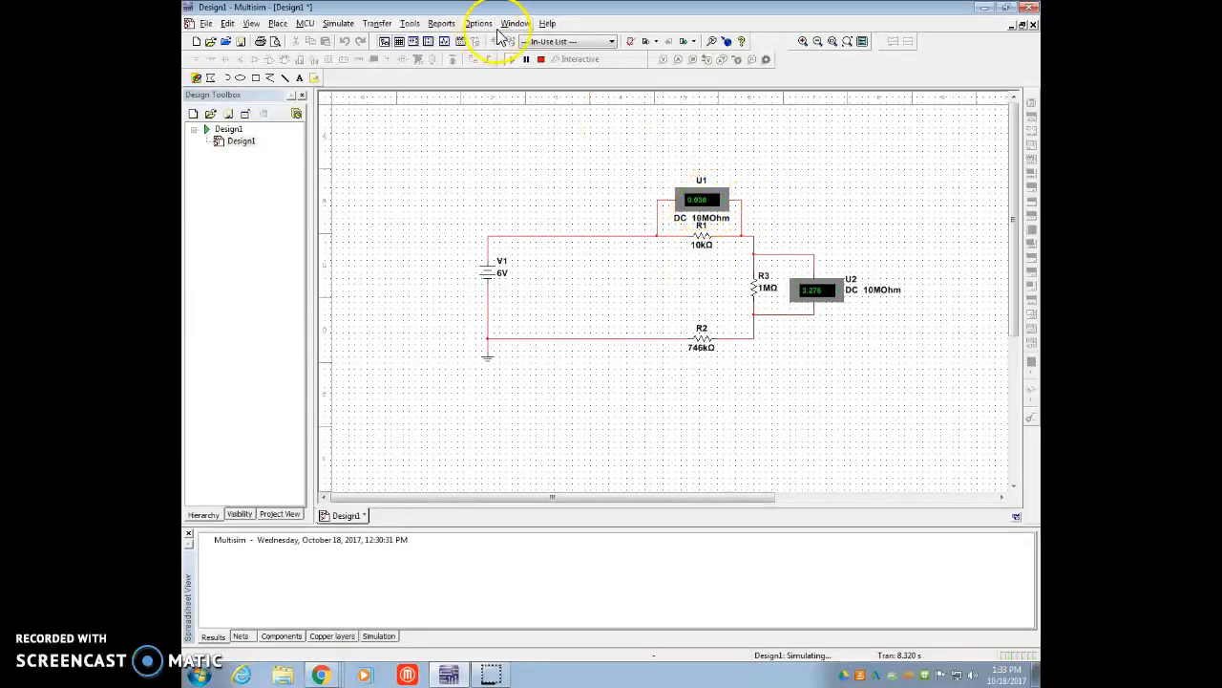
click(542, 60)
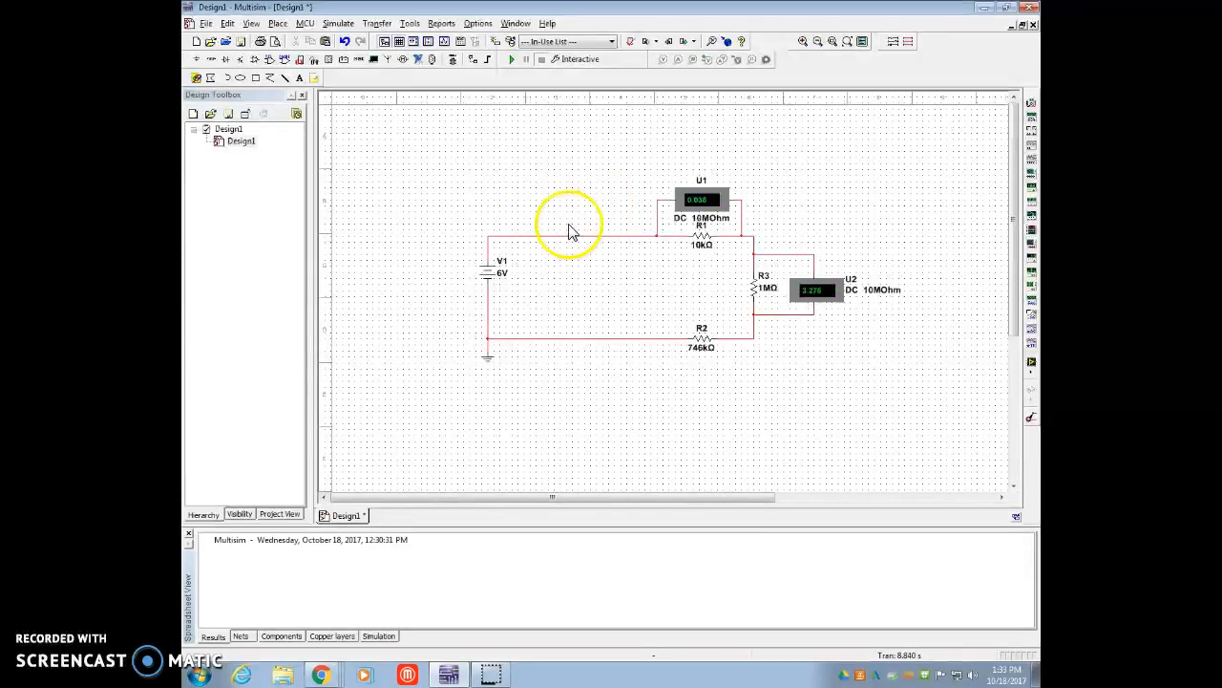
- Place an AMMETER_H from the Indicators group above the wire between V1 and R1, and close the component browser
click(278, 22)
click(295, 43)
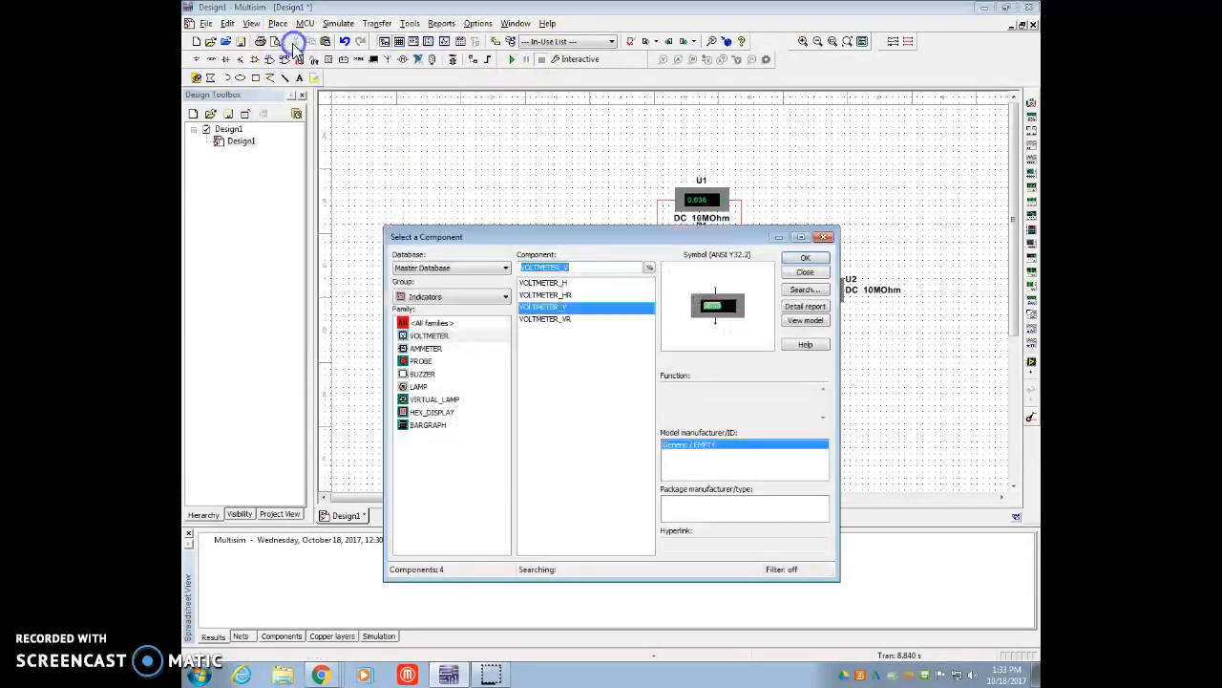
click(425, 348)
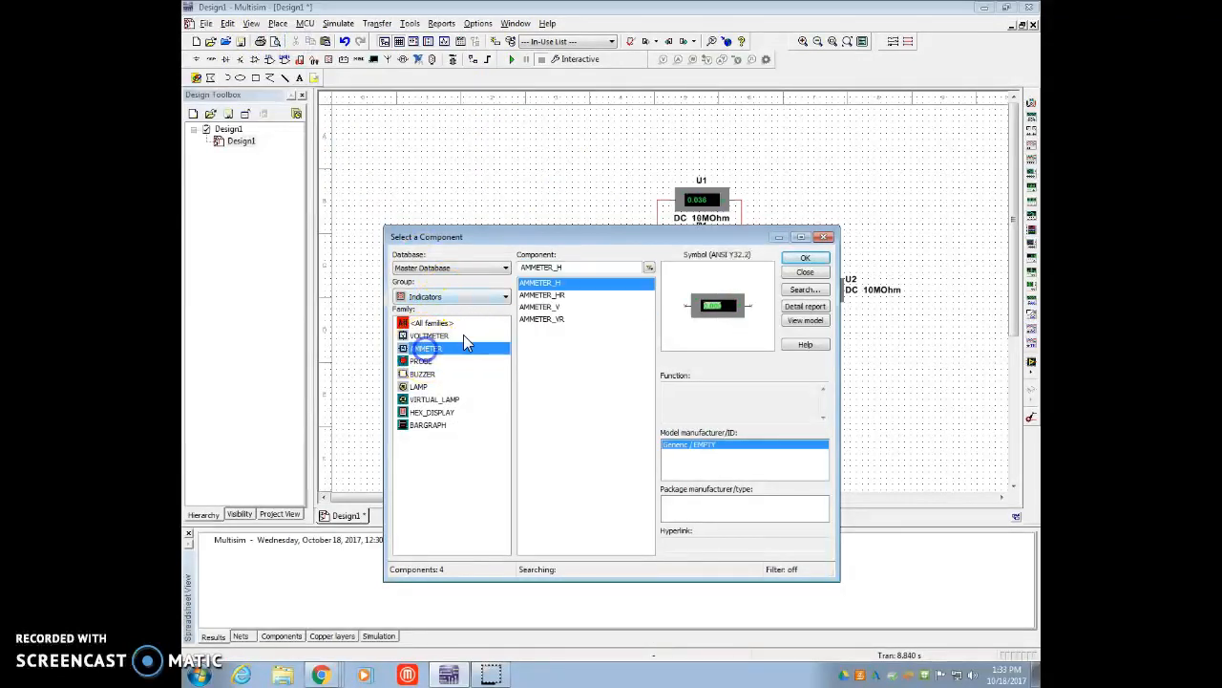
click(542, 306)
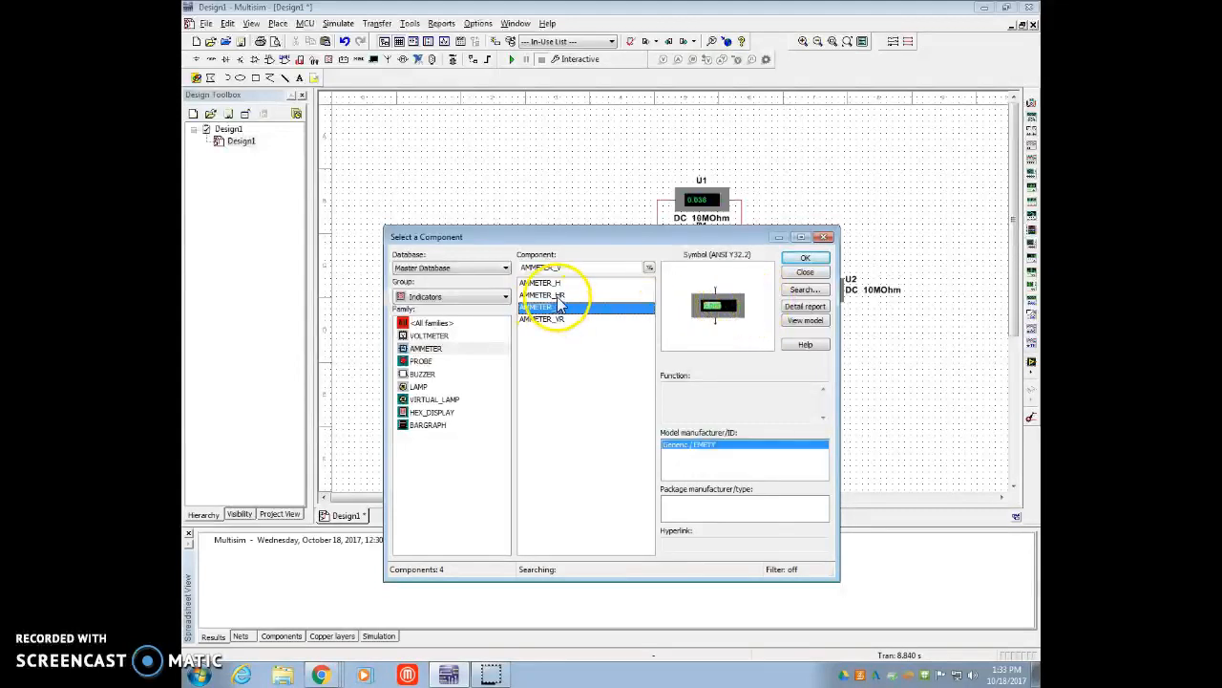
click(554, 295)
click(559, 319)
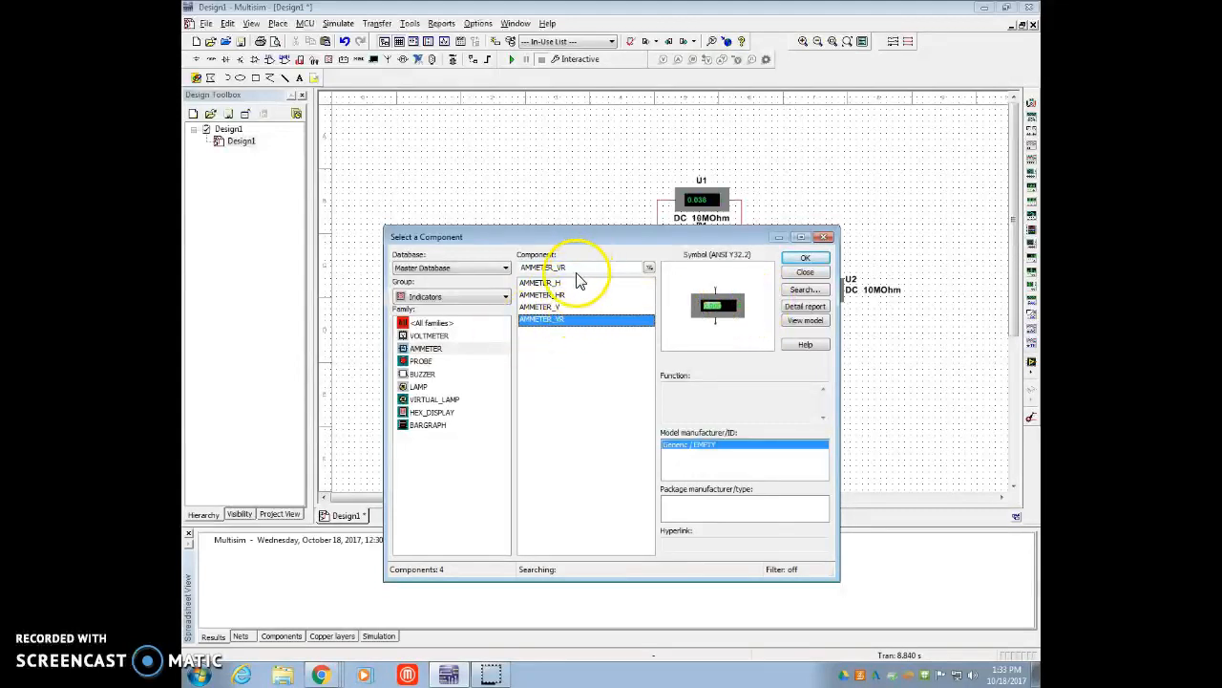
click(565, 283)
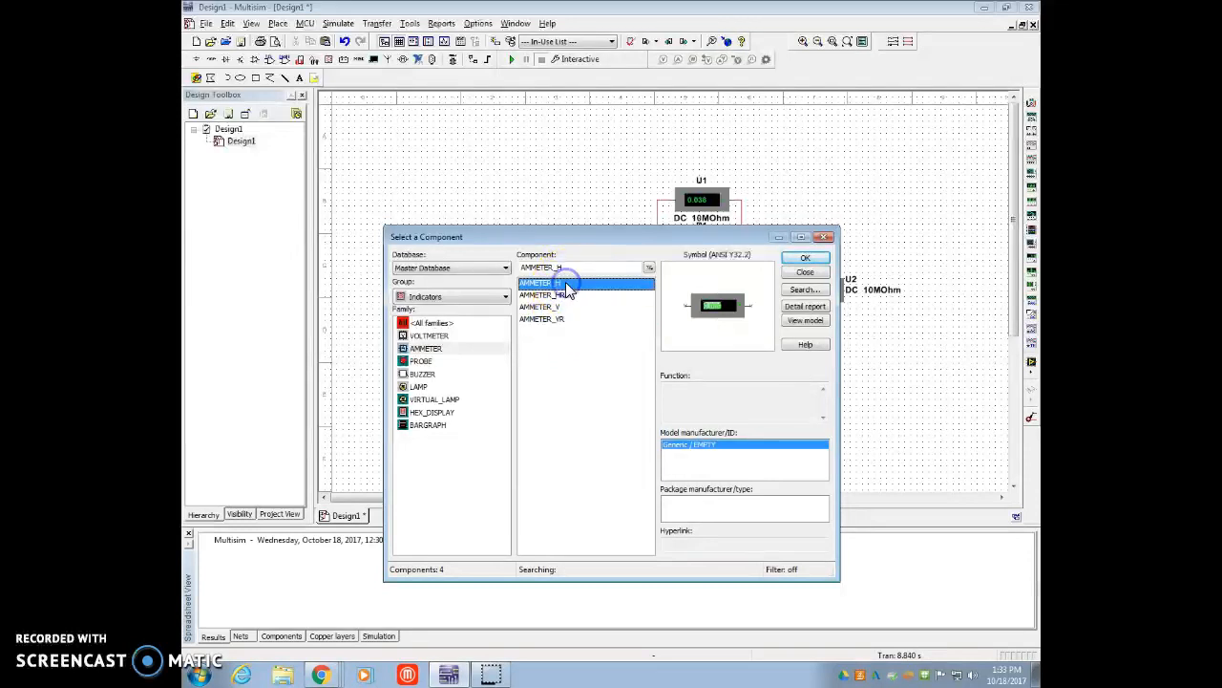
click(805, 258)
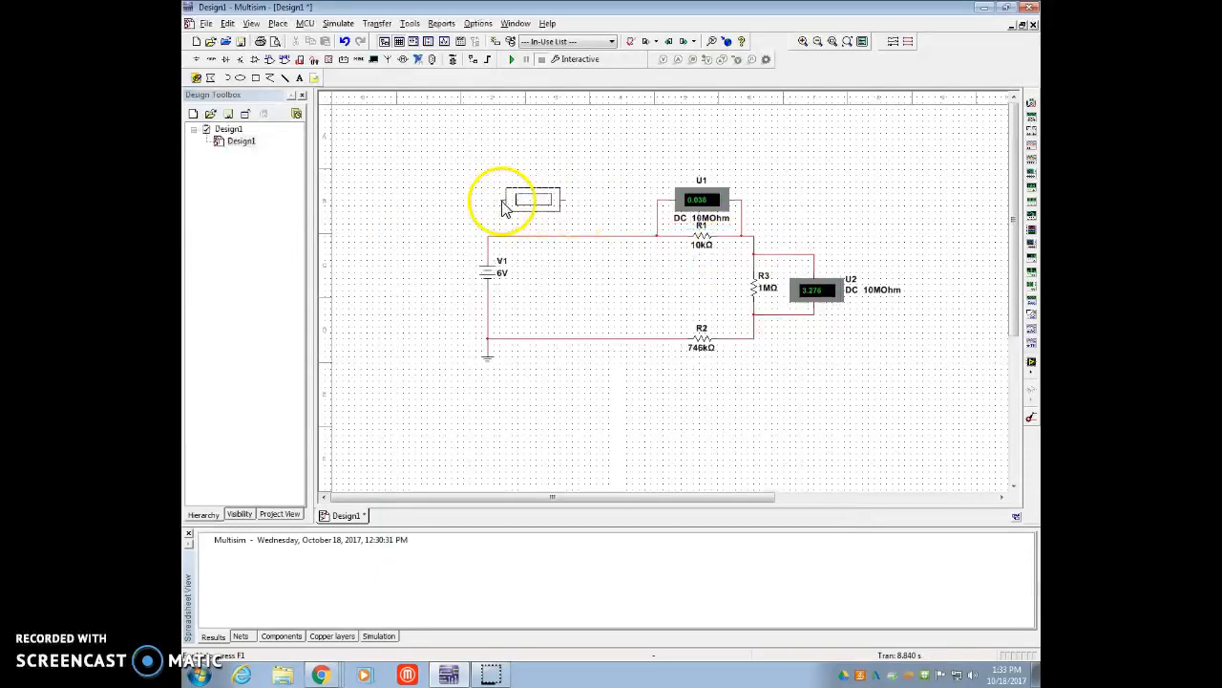
click(506, 209)
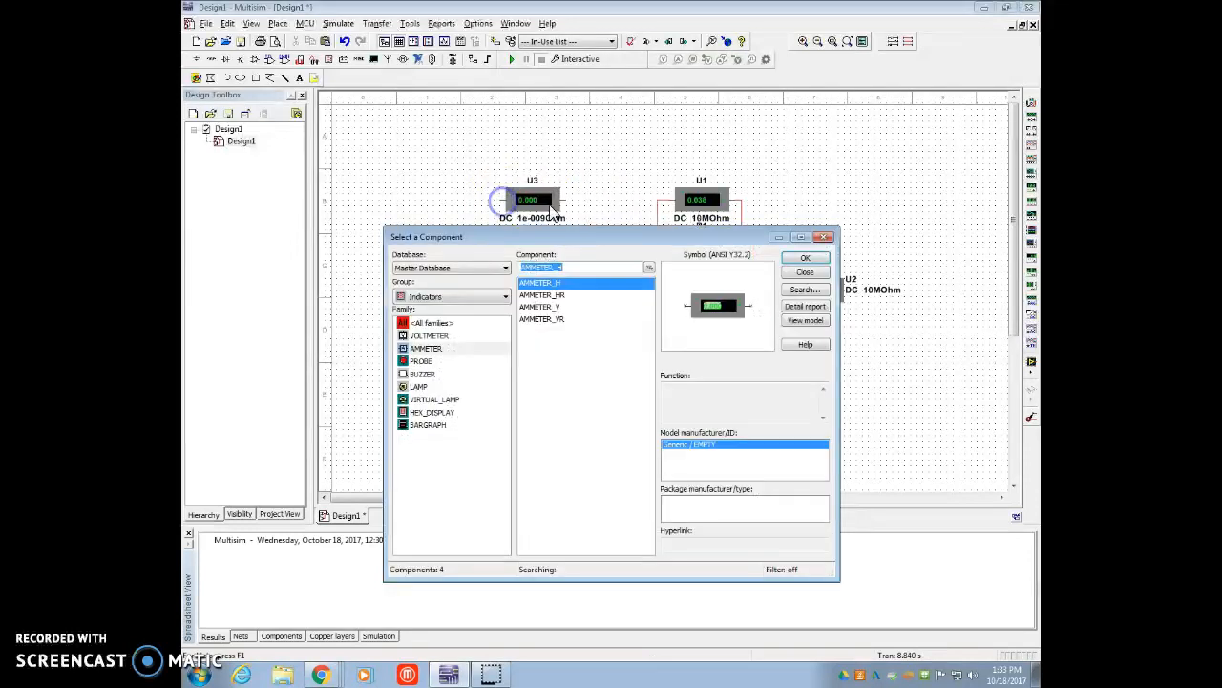
click(826, 239)
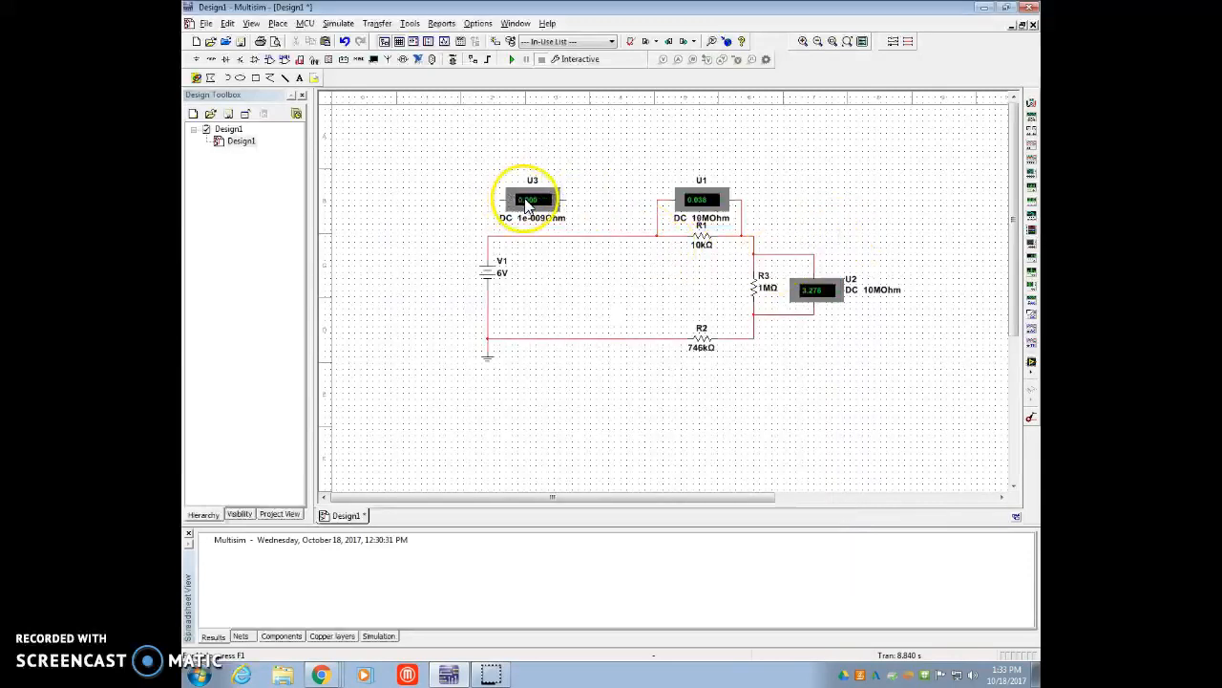
- Try dropping ammeter U3 onto the wire between V1 and R1, move it back above, and undo the moves
drag(530, 205, 555, 242)
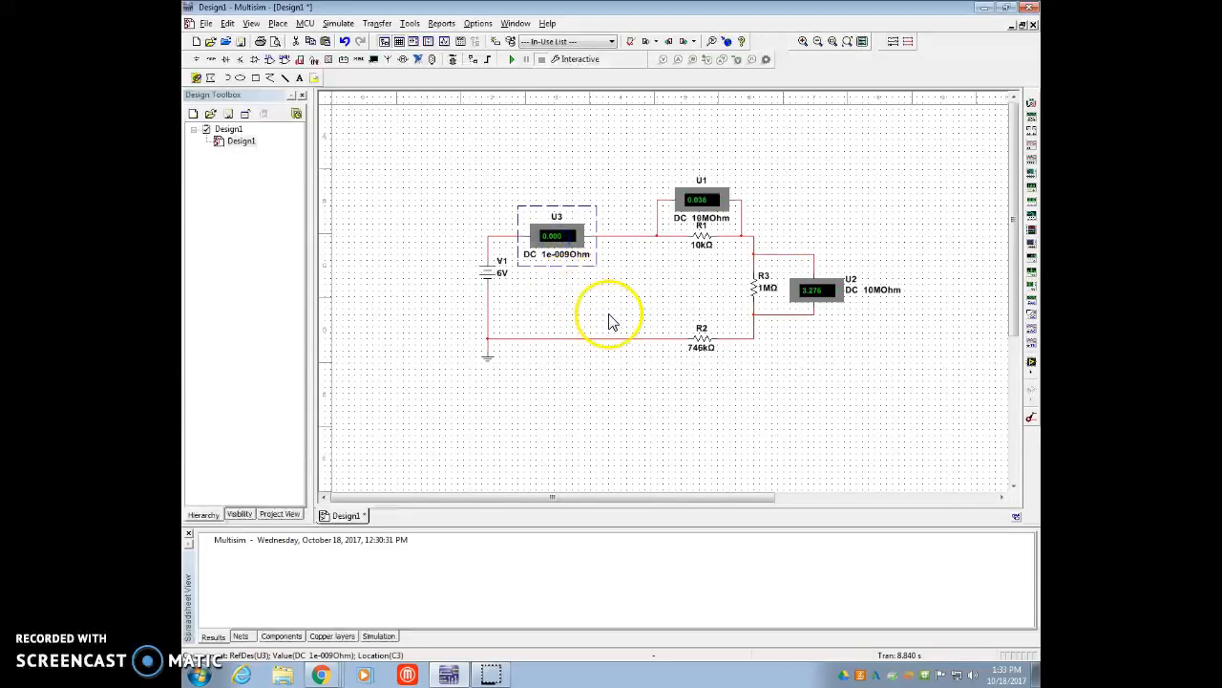
drag(559, 243, 554, 184)
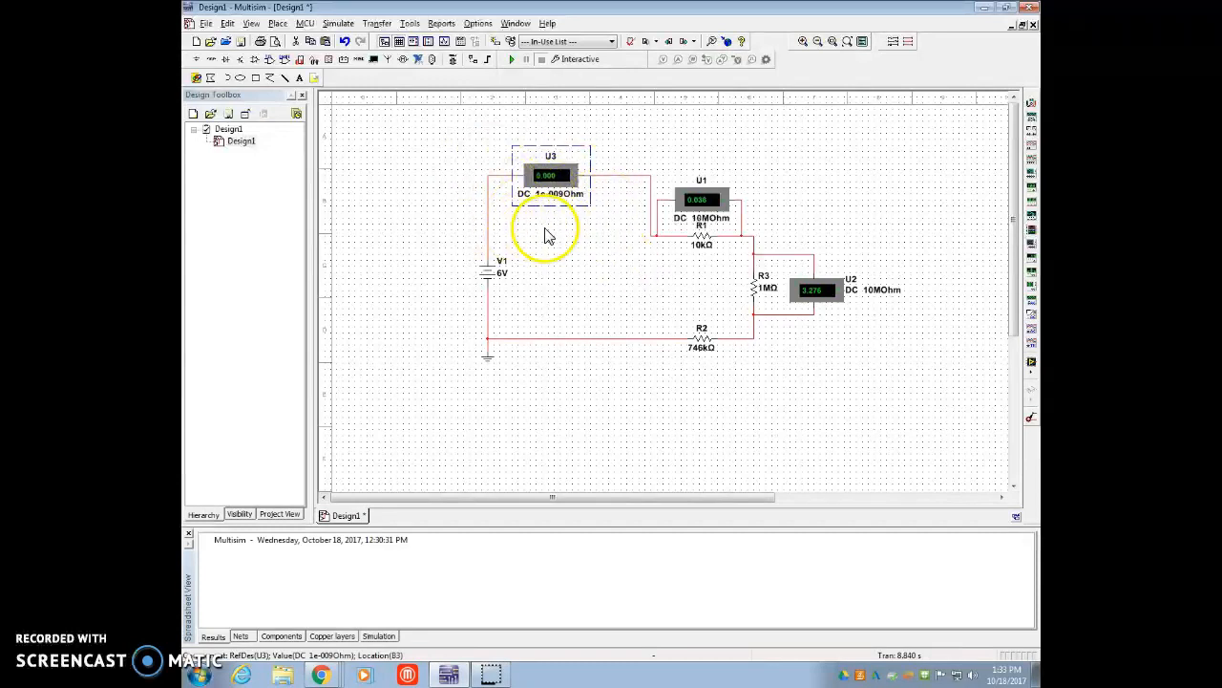
key(ctrl+z)
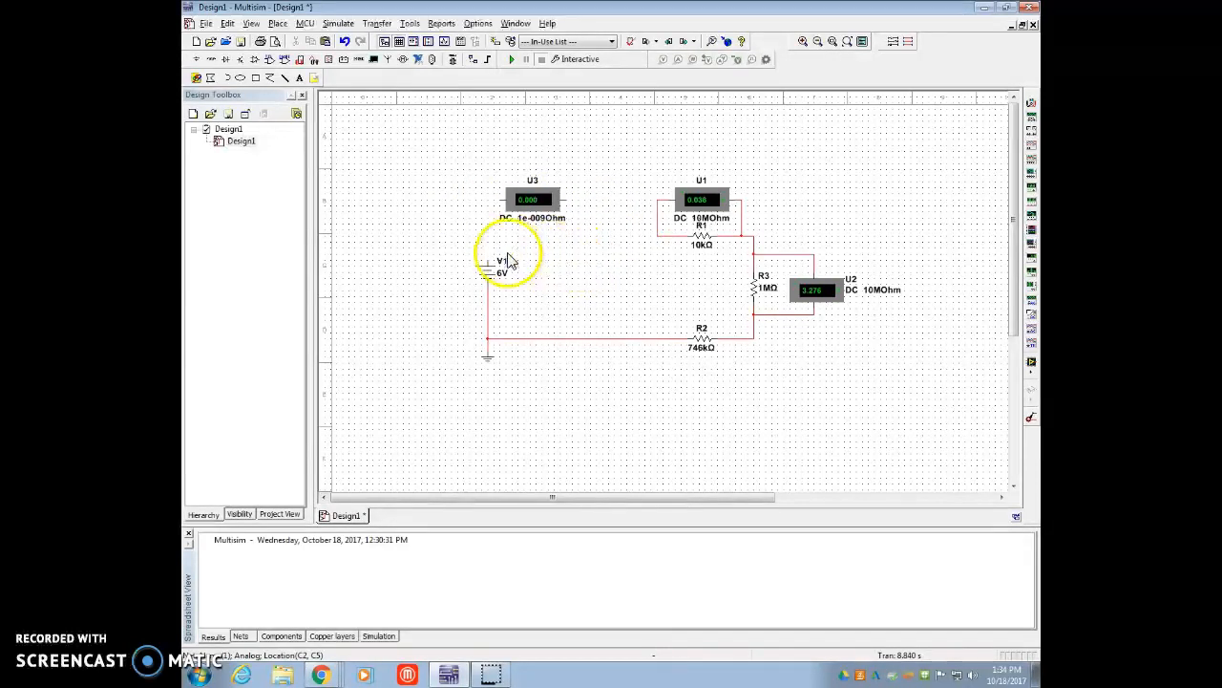
- Break the connection between V1 and R1, align ammeter U3 in the gap, and wire it in series with both
click(564, 215)
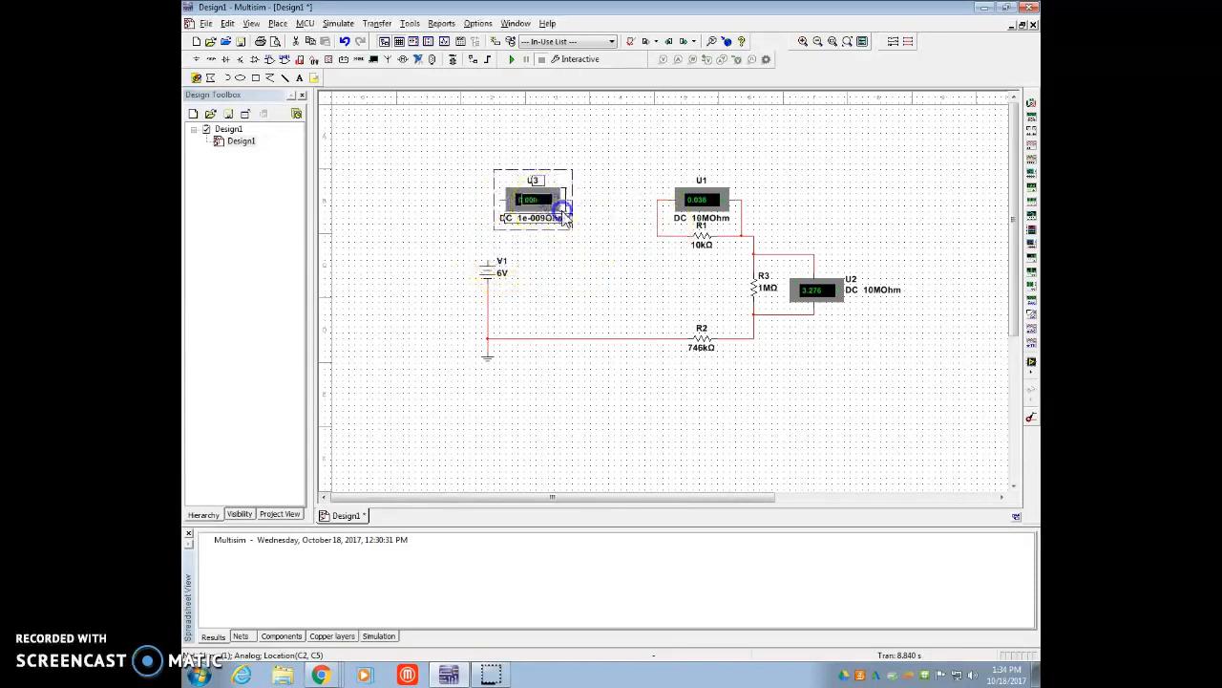
drag(582, 243, 582, 245)
click(571, 290)
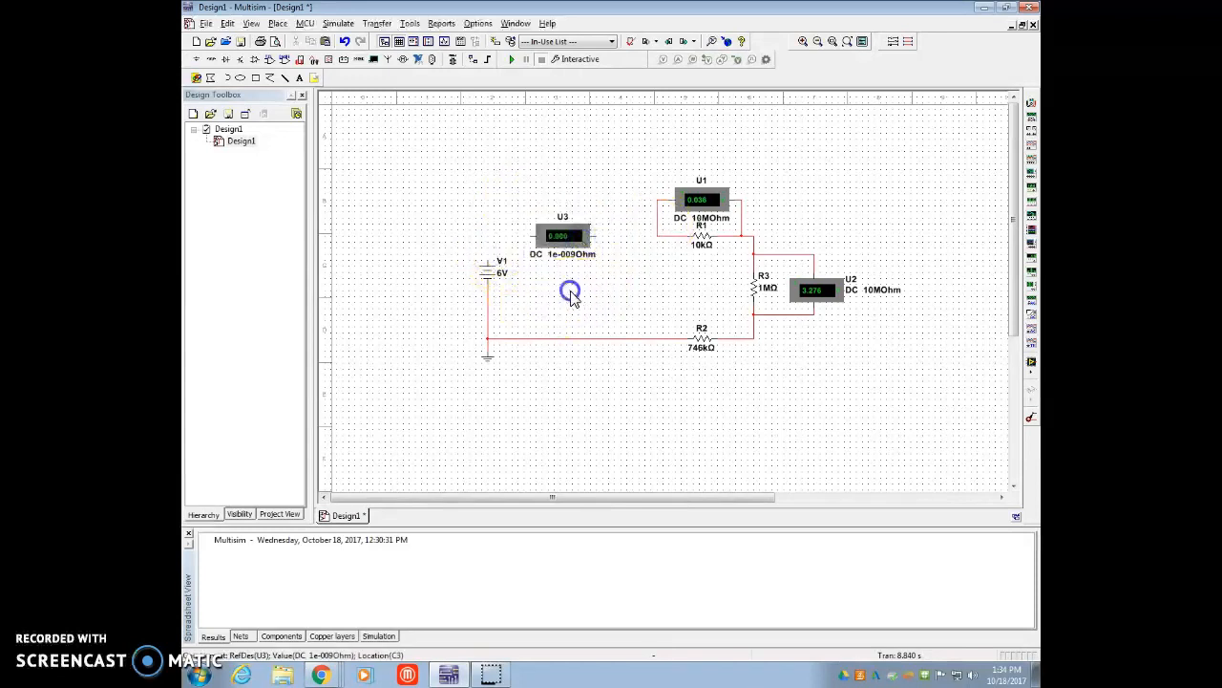
click(597, 235)
click(657, 235)
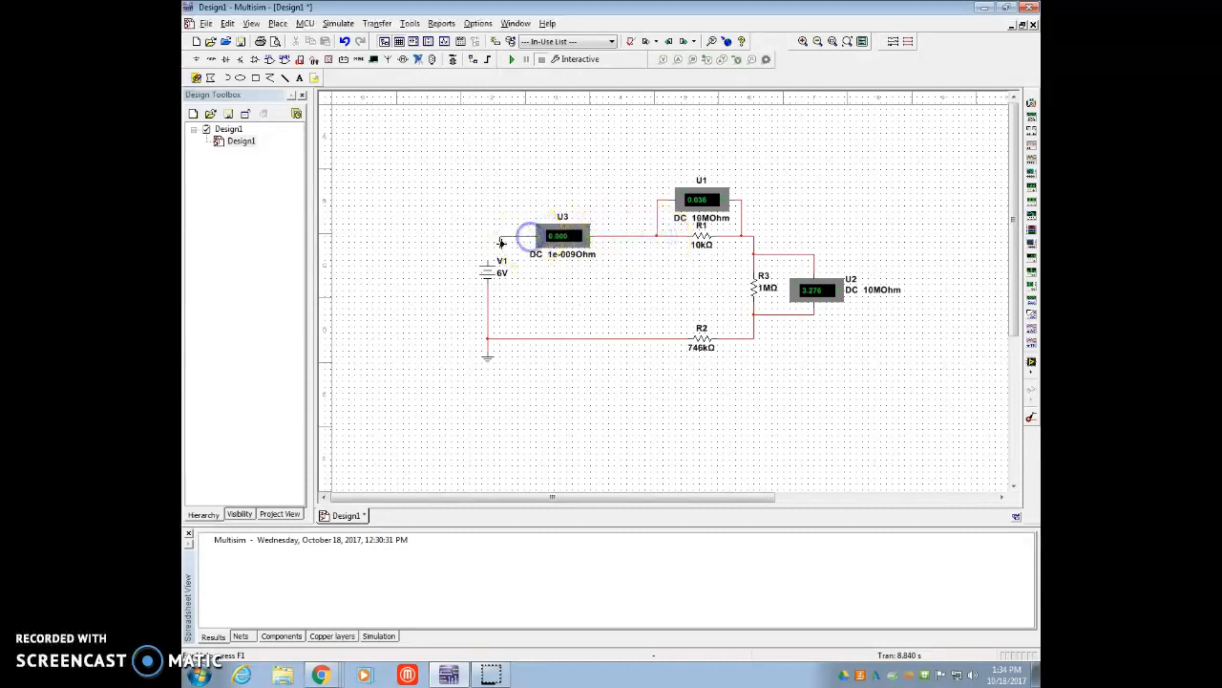
- Run the interactive simulation to read the circuit current on ammeter U3, and stop it after the reading
click(511, 60)
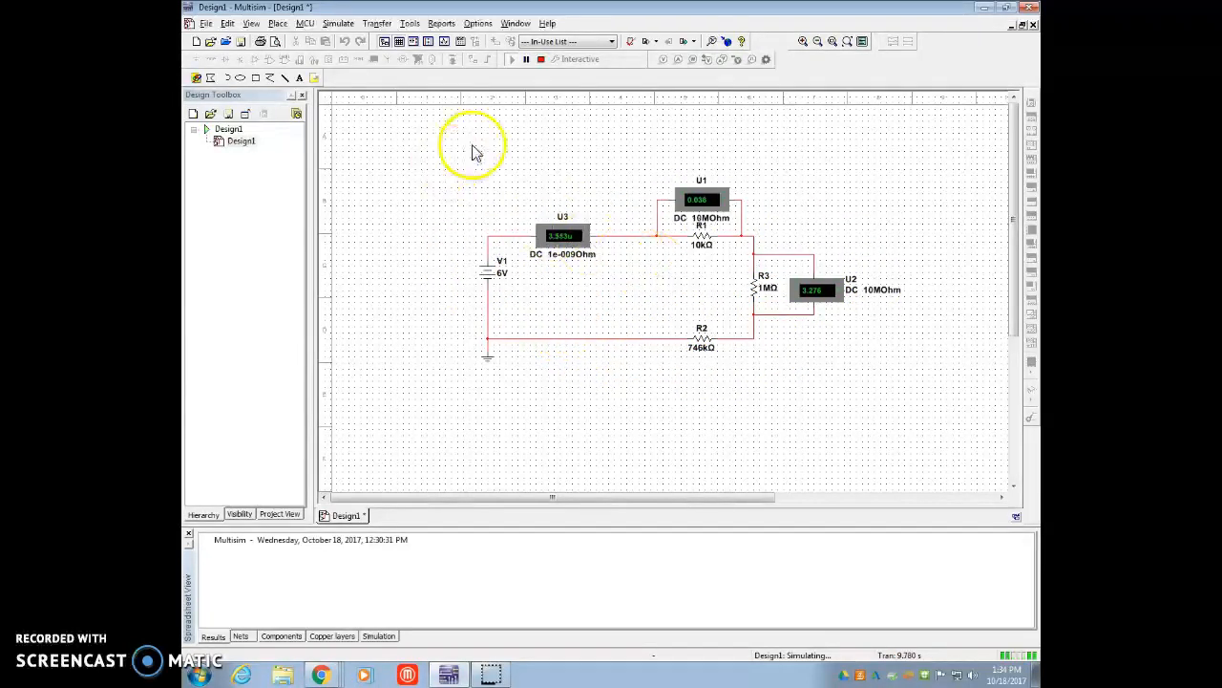
click(541, 61)
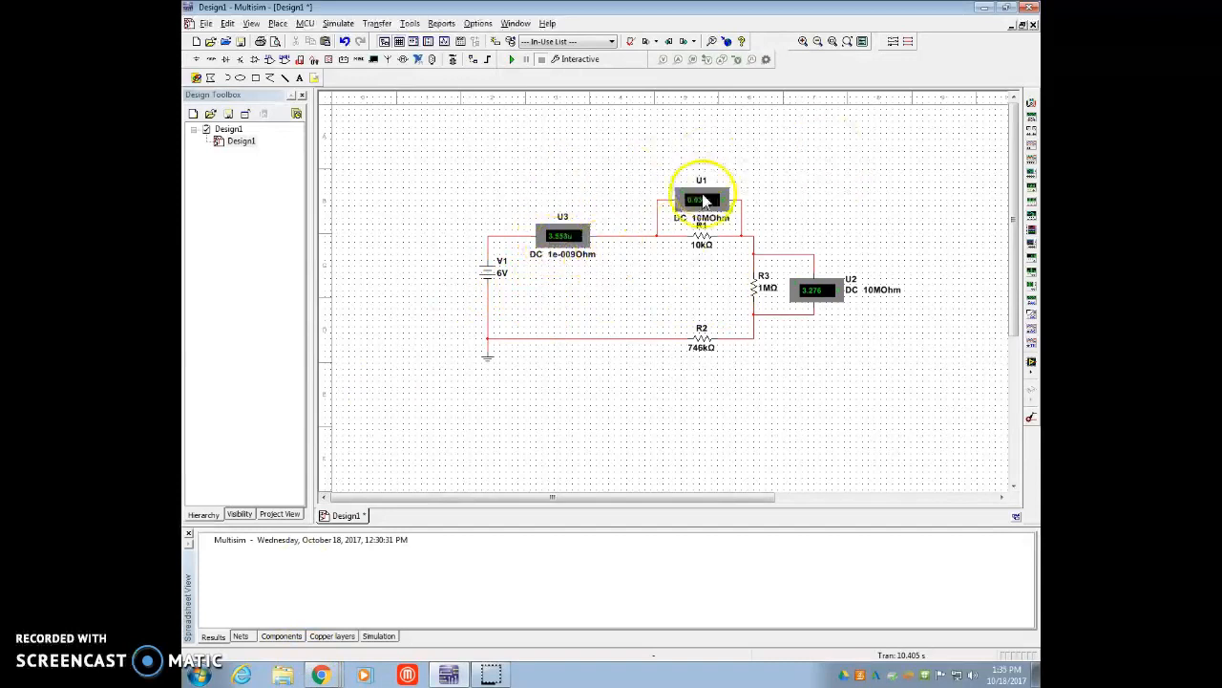
- Check the series circuit results table and screenshot box in the Google Docs worksheet, and return to Multisim
key(alt+Tab)
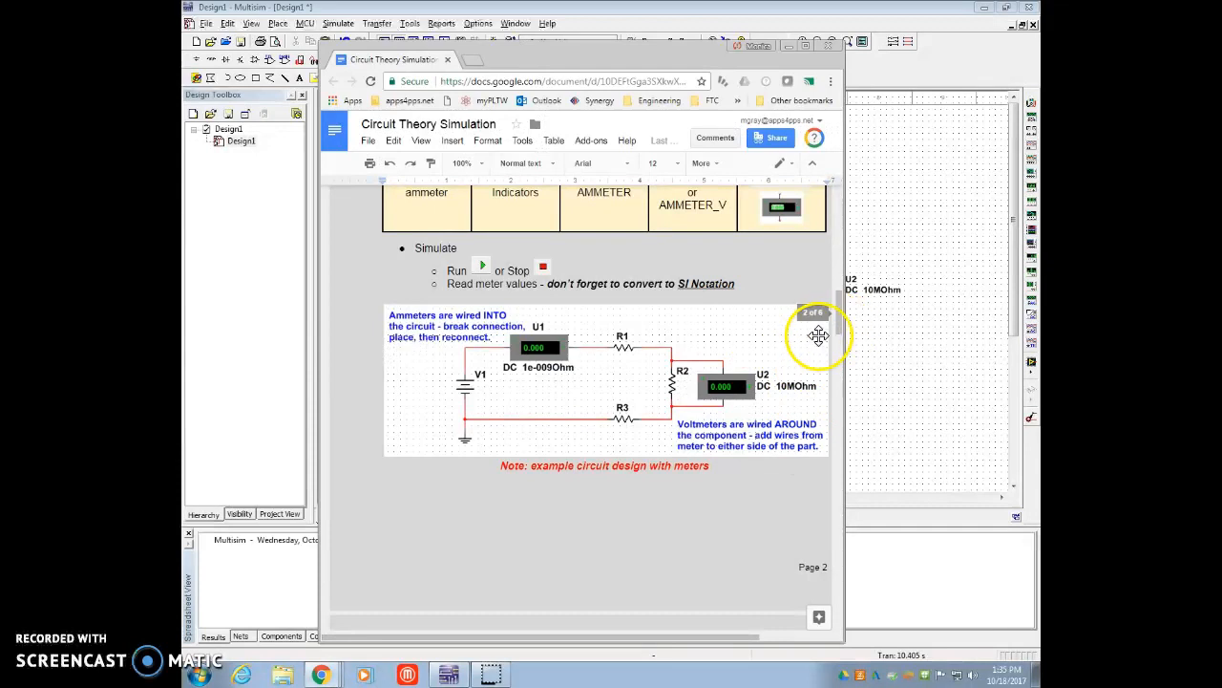
scroll(698, 398, down, 10)
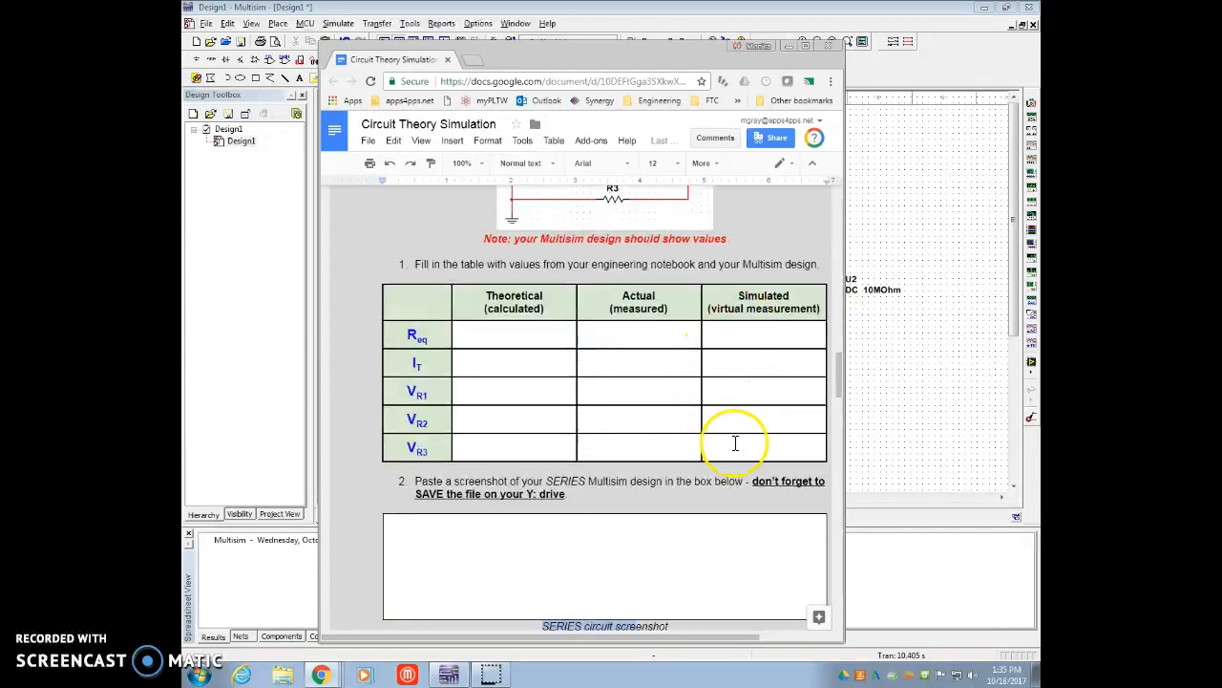
click(898, 313)
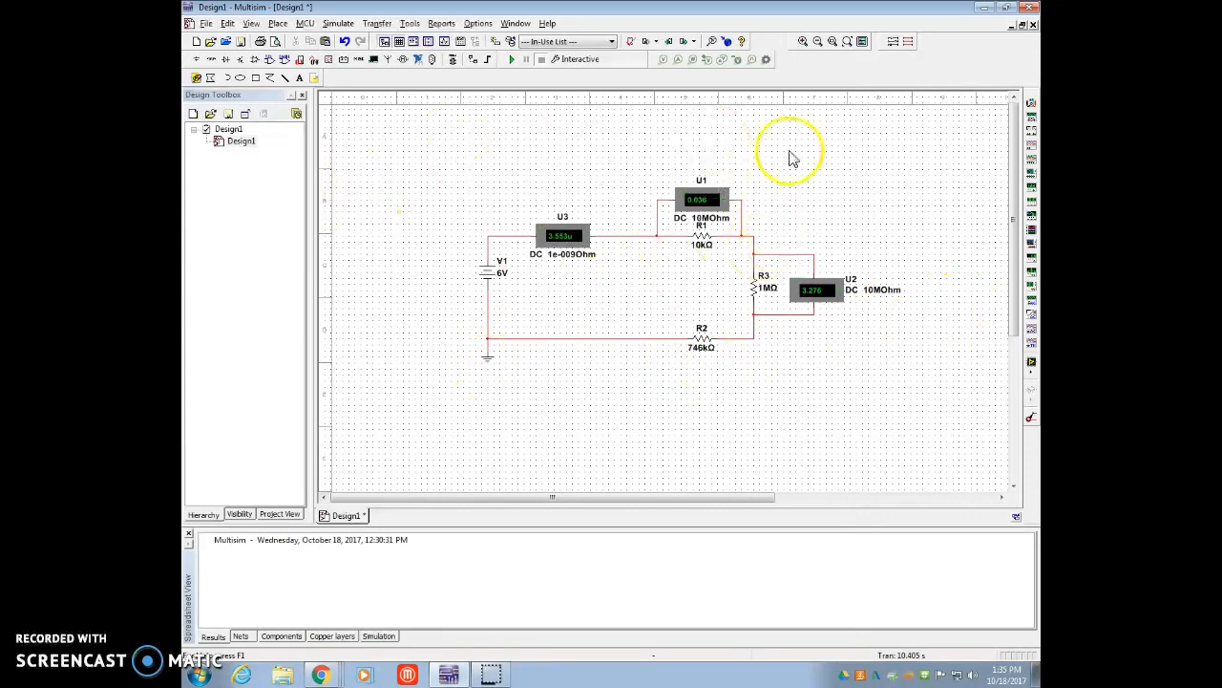
- Capture the complete series circuit with its meters using the Snipping Tool and copy the capture
click(201, 679)
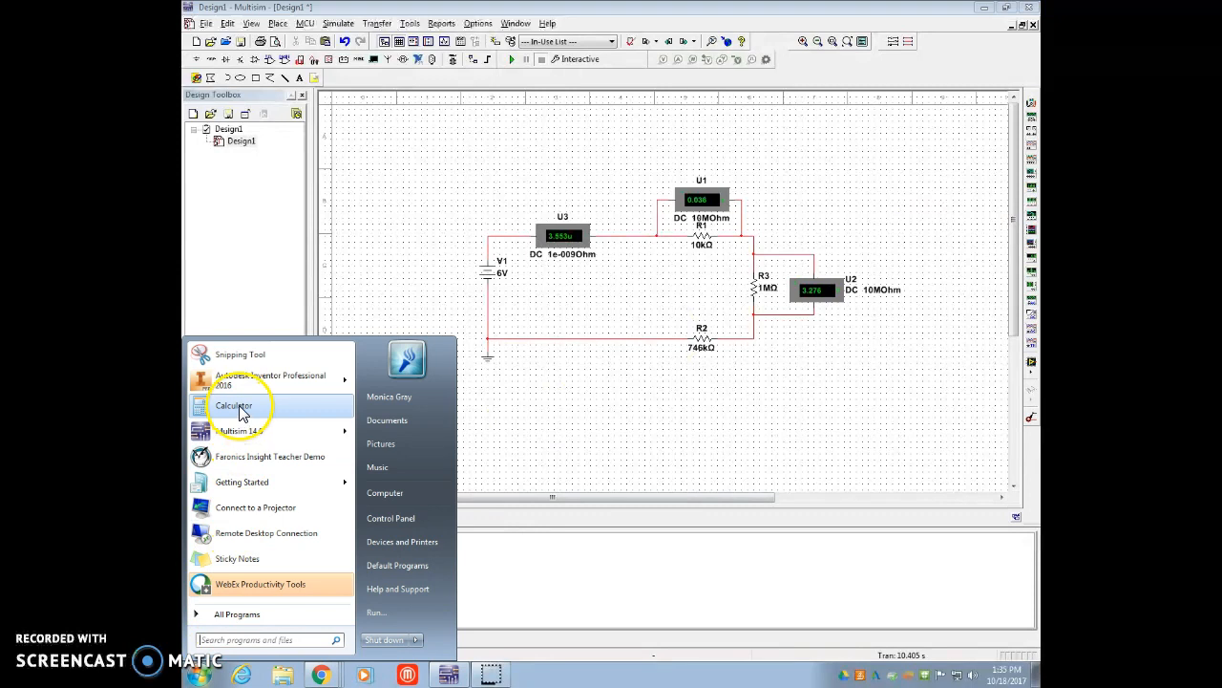
click(244, 355)
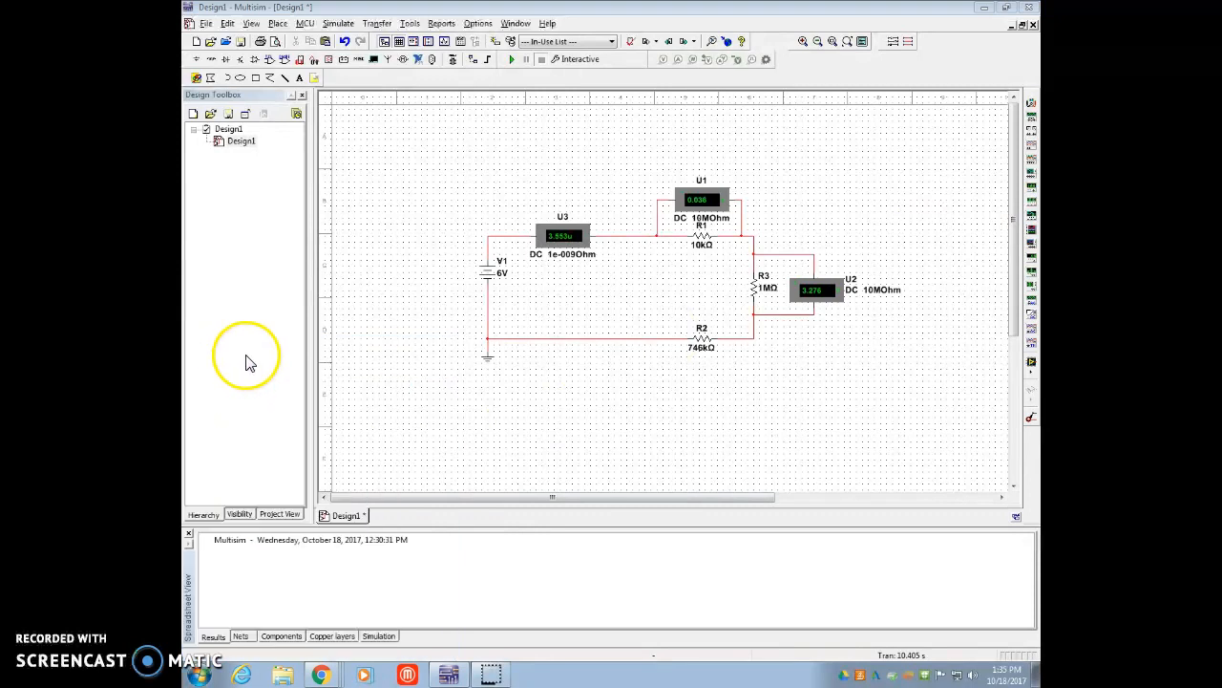
drag(450, 125, 935, 441)
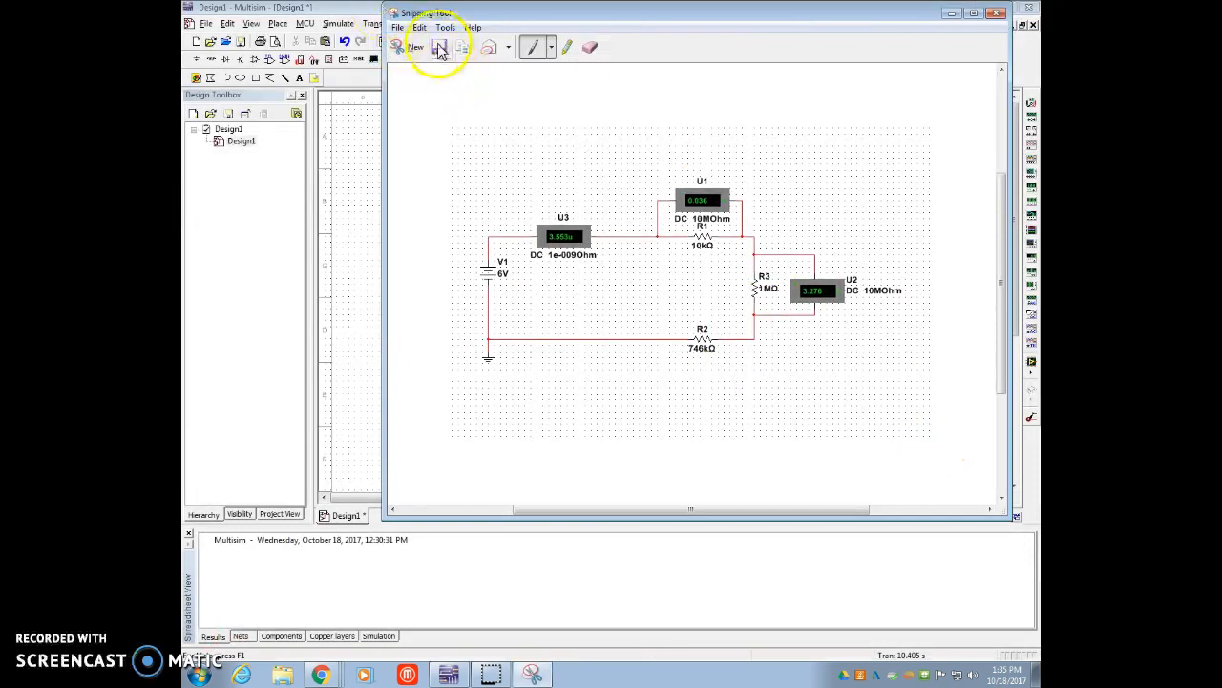
click(466, 51)
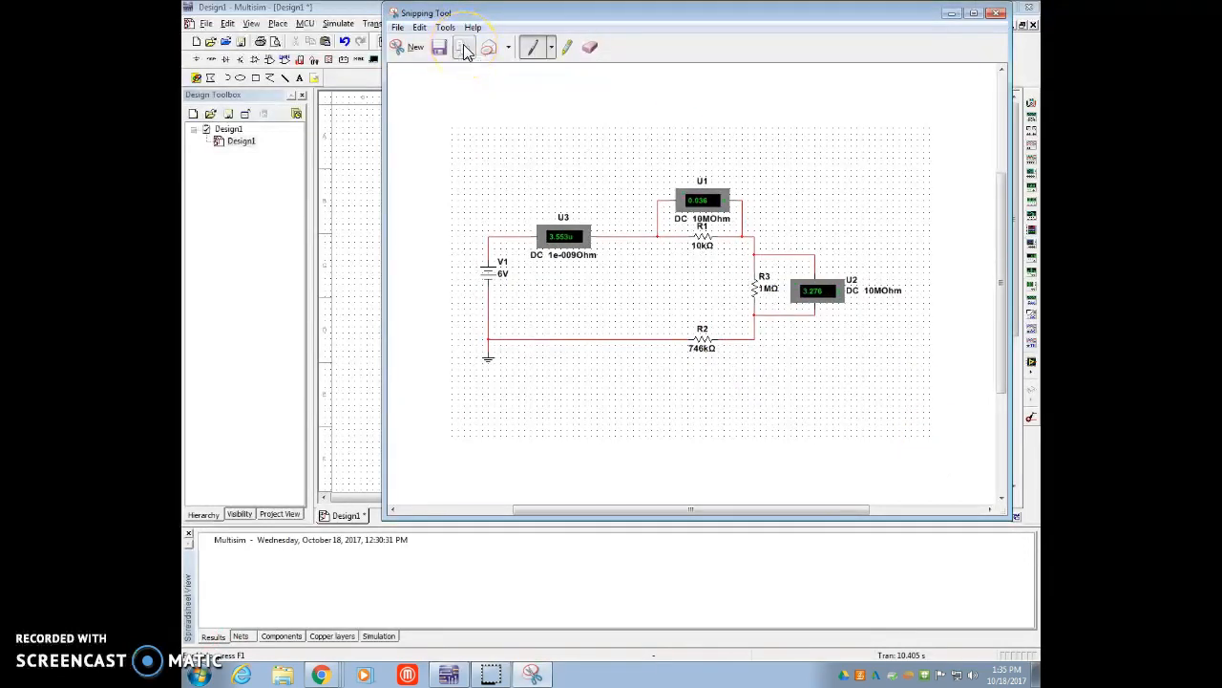
- Switch to the Google Docs worksheet, paste the capture into the series circuit screenshot box, and undo the paste
key(alt+Tab)
key(alt+Tab)
click(531, 534)
right_click(443, 542)
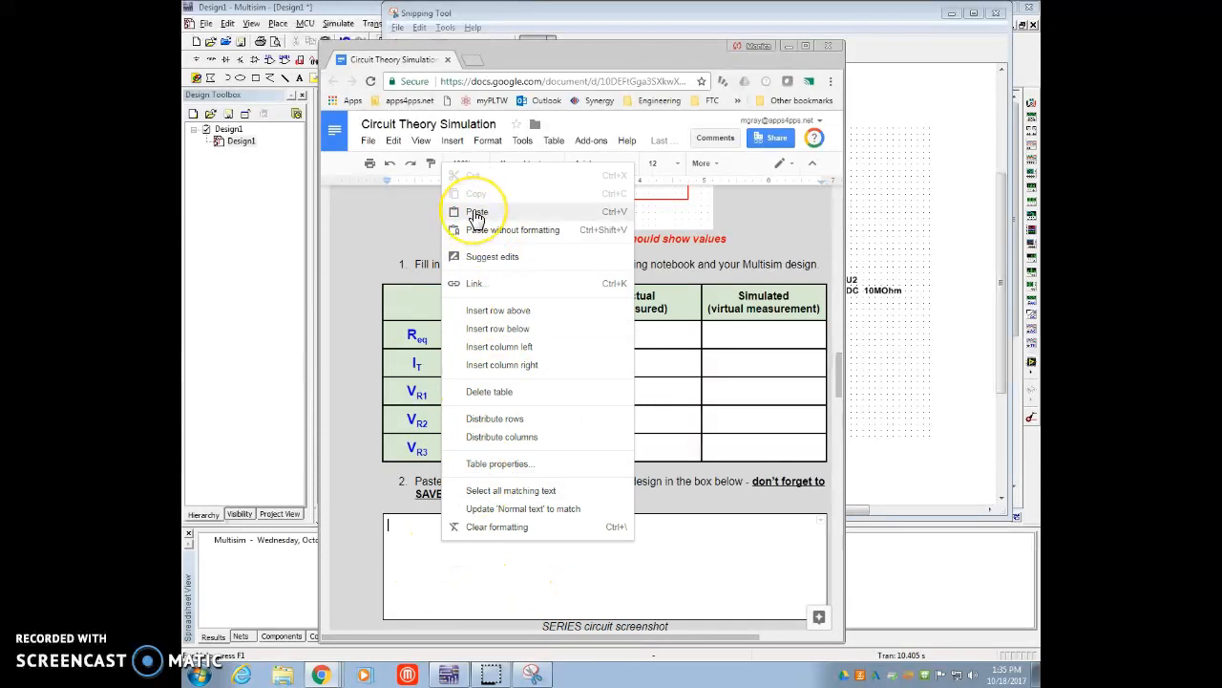
click(476, 214)
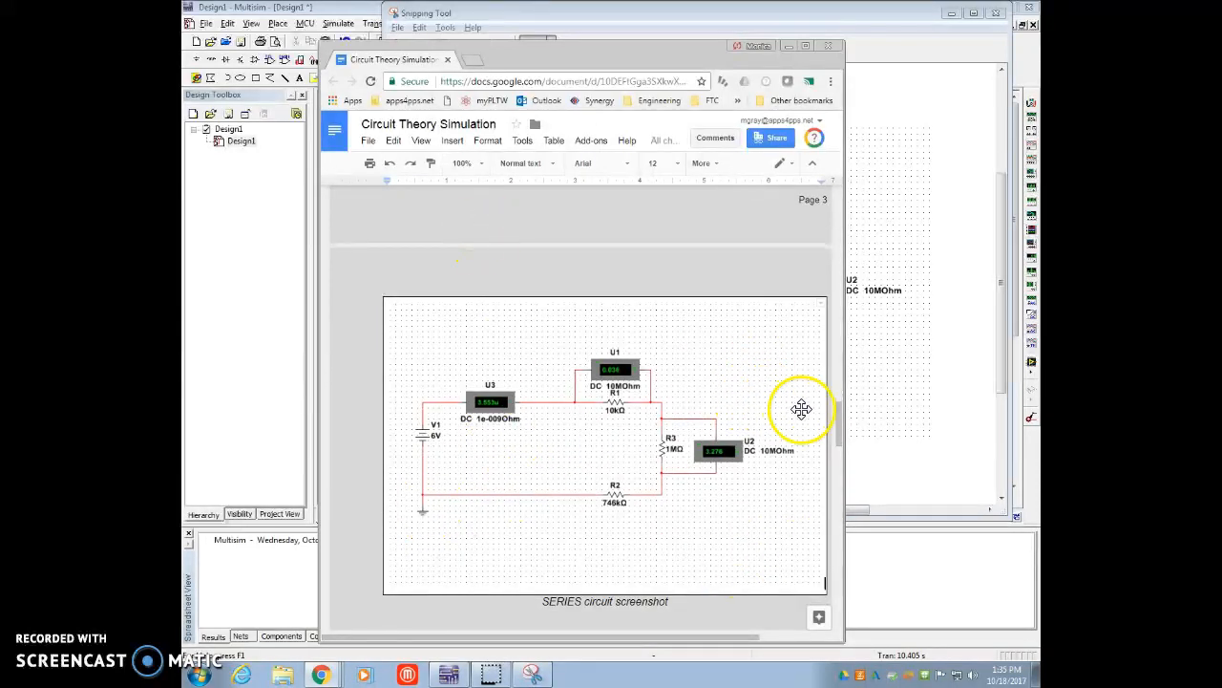
key(ctrl+z)
- Review the worksheet's parallel and combo circuit sections and the Part 2 submission instructions on the Circuit Theory Simulation assignment page
scroll(639, 456, down, 3)
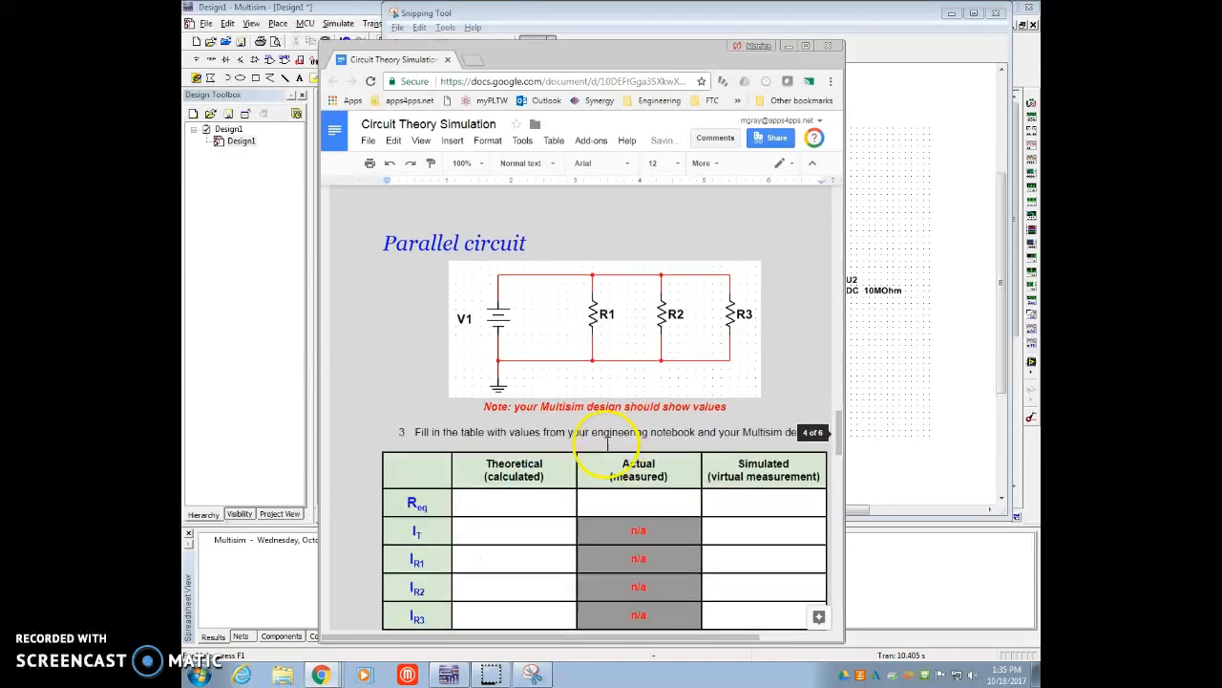
scroll(650, 265, down, 4)
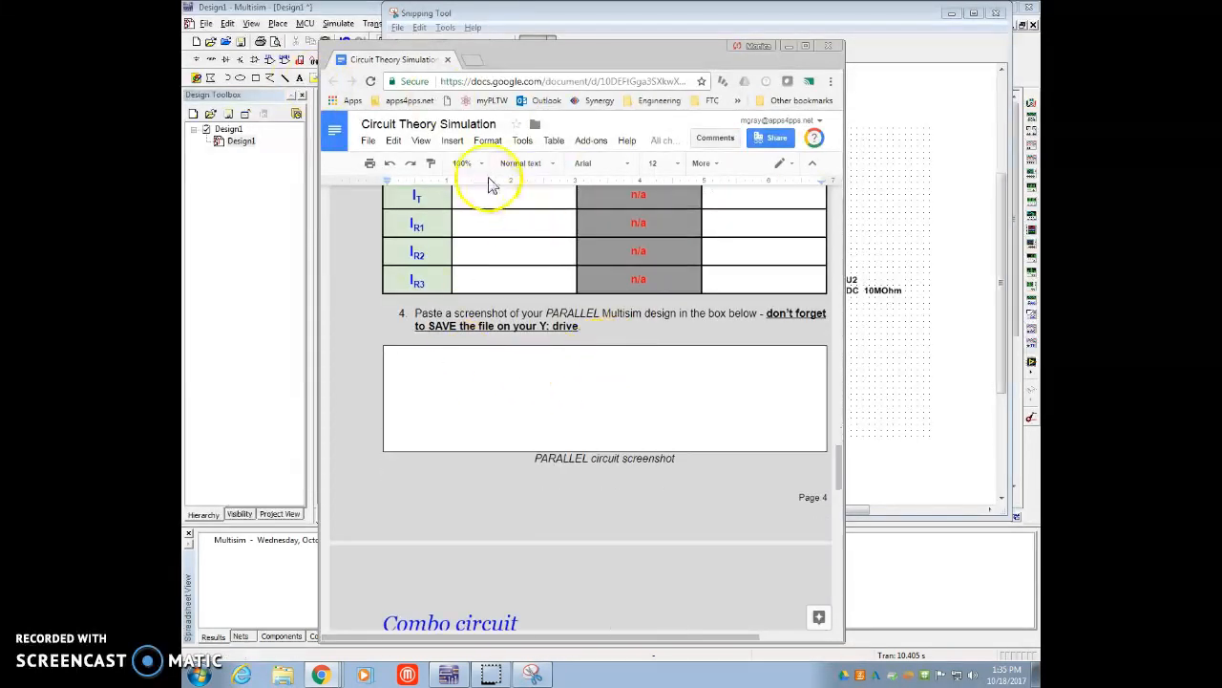
scroll(557, 360, down, 3)
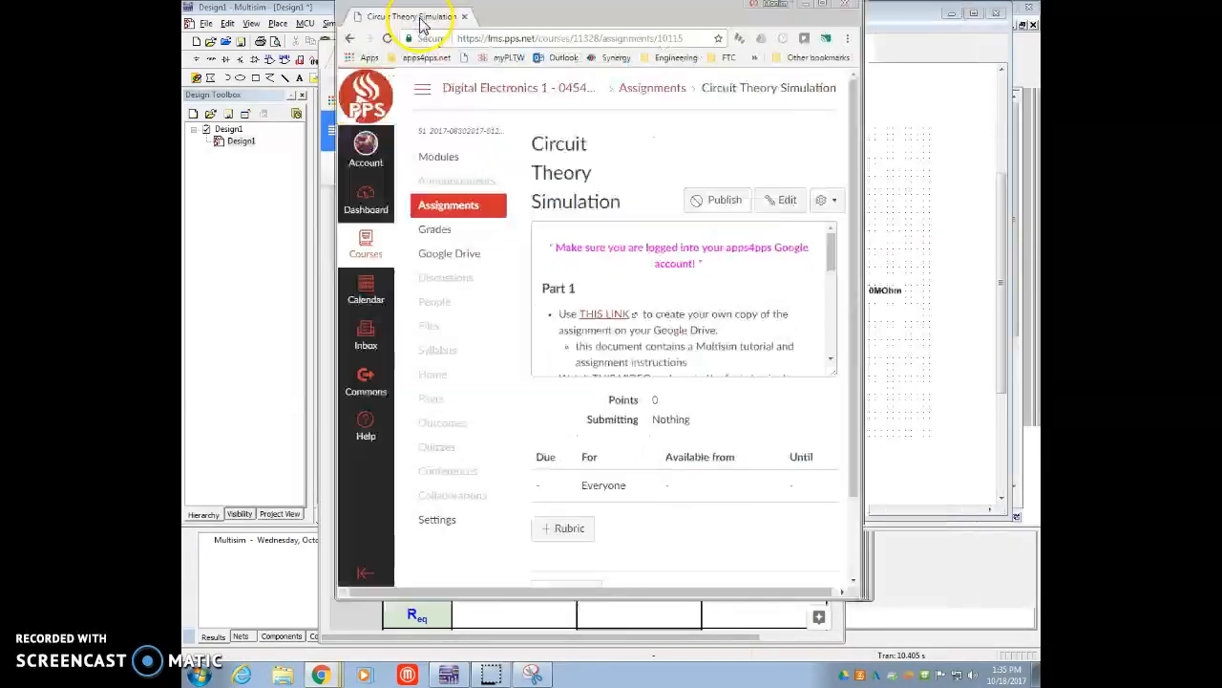
scroll(558, 277, down, 3)
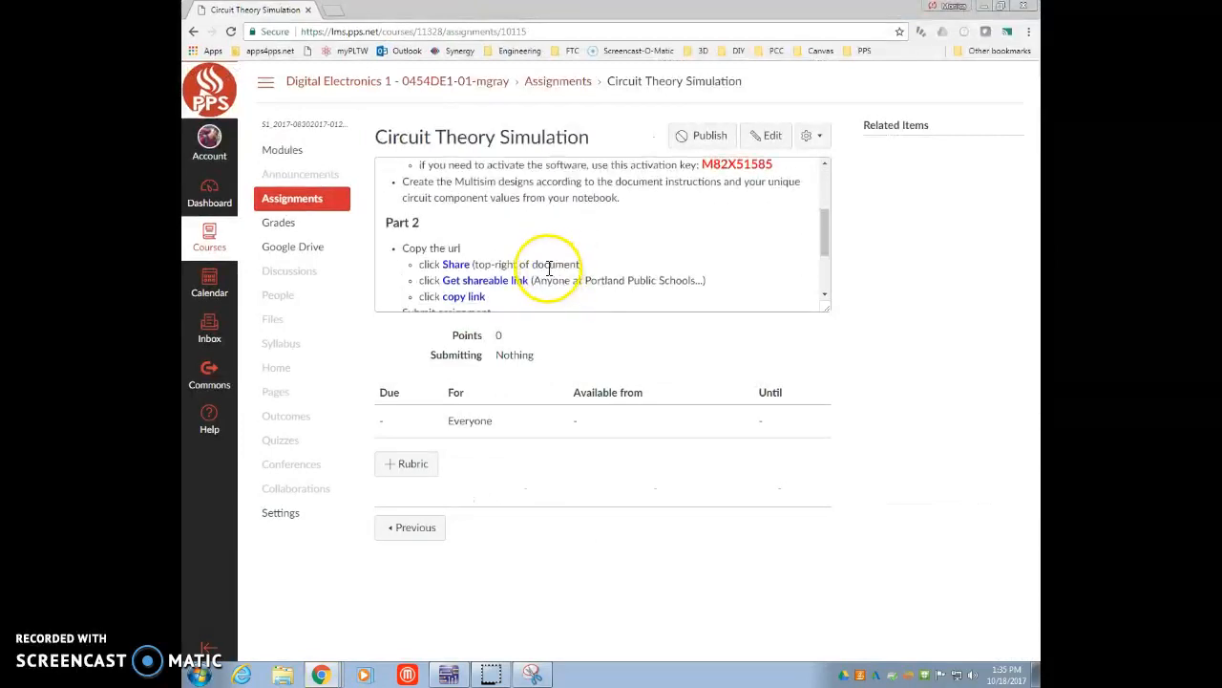
scroll(456, 212, down, 1)
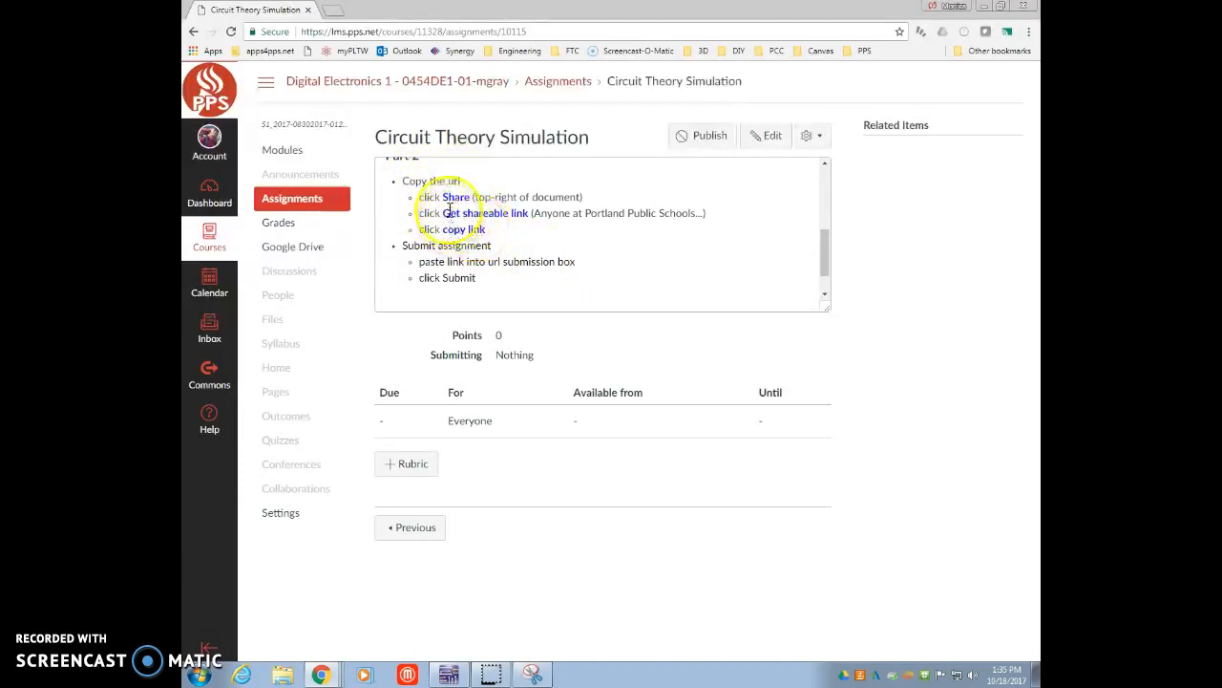
- Return to the Google Docs worksheet, get its shareable link for anyone at Portland Public Schools, and copy the link
drag(250, 11, 1039, 19)
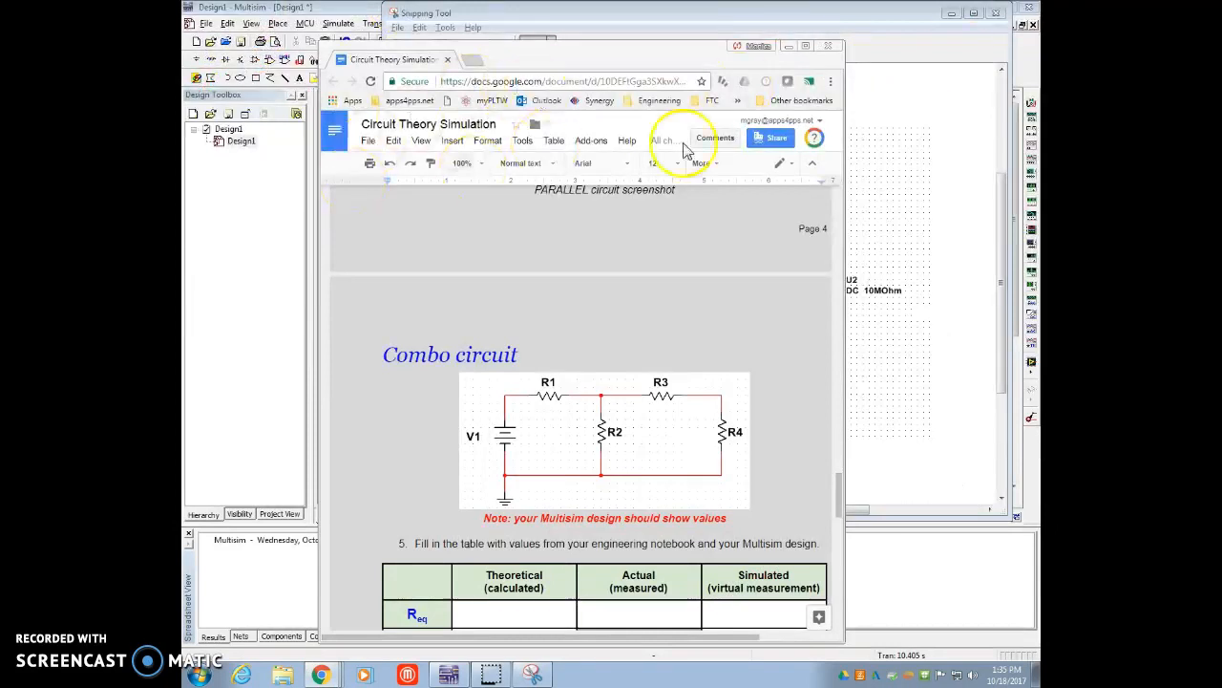
click(775, 141)
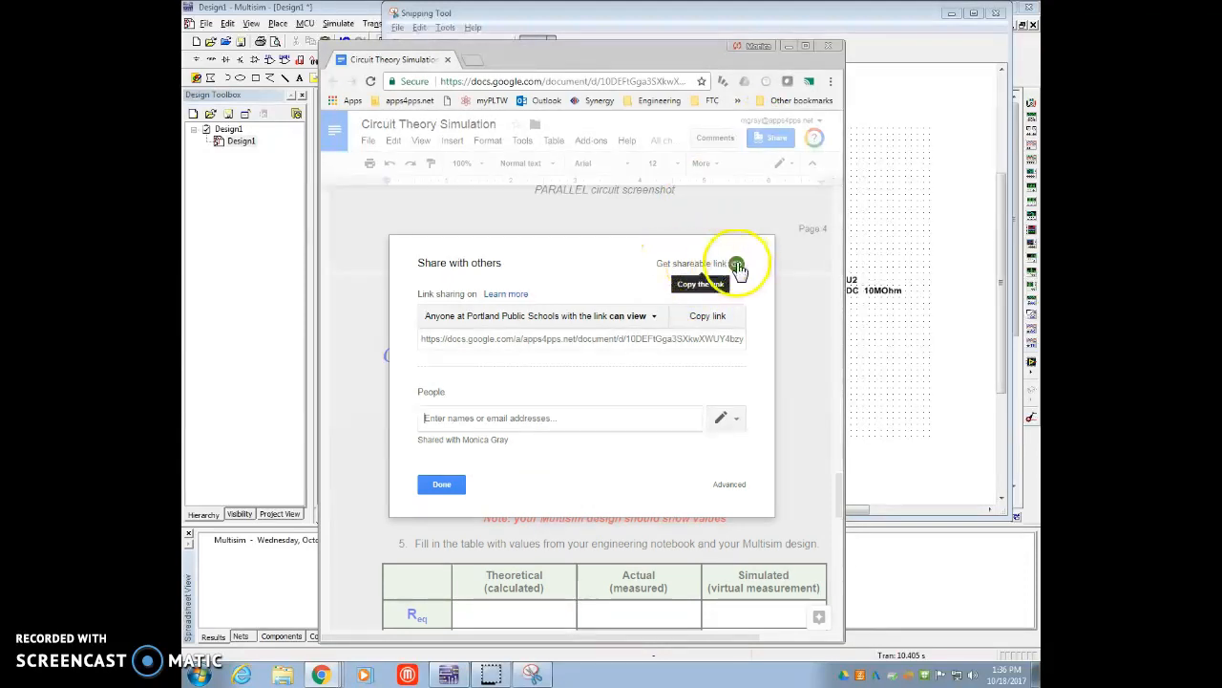
click(690, 270)
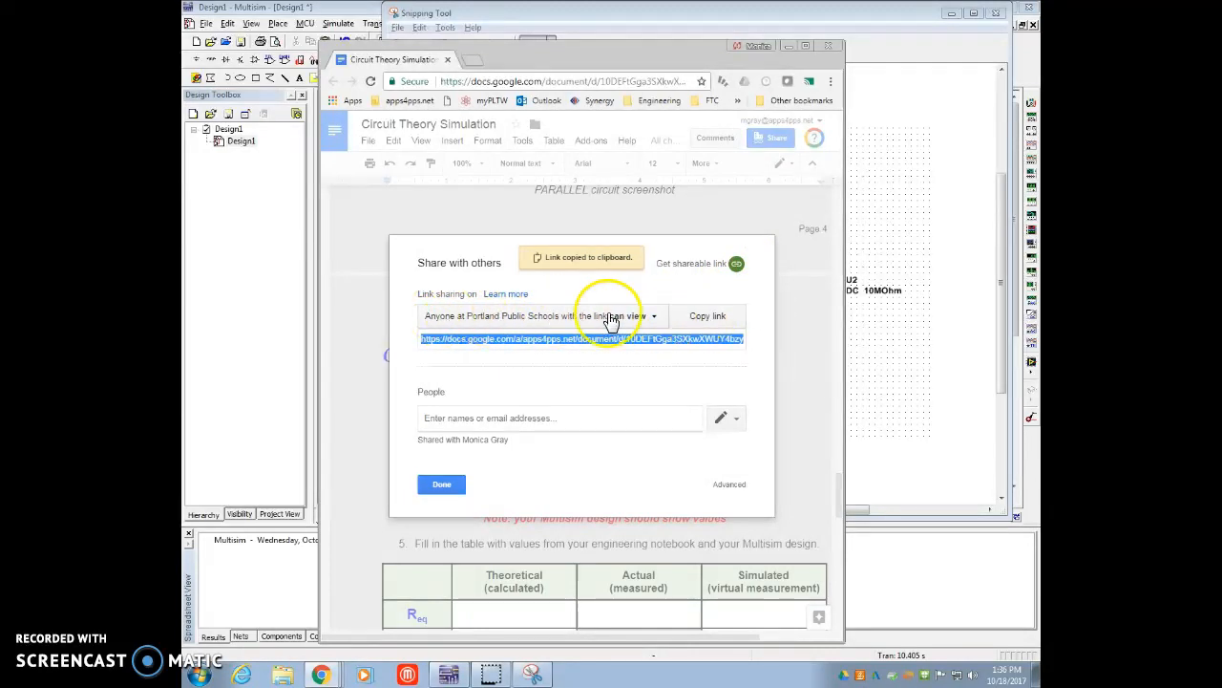
click(706, 321)
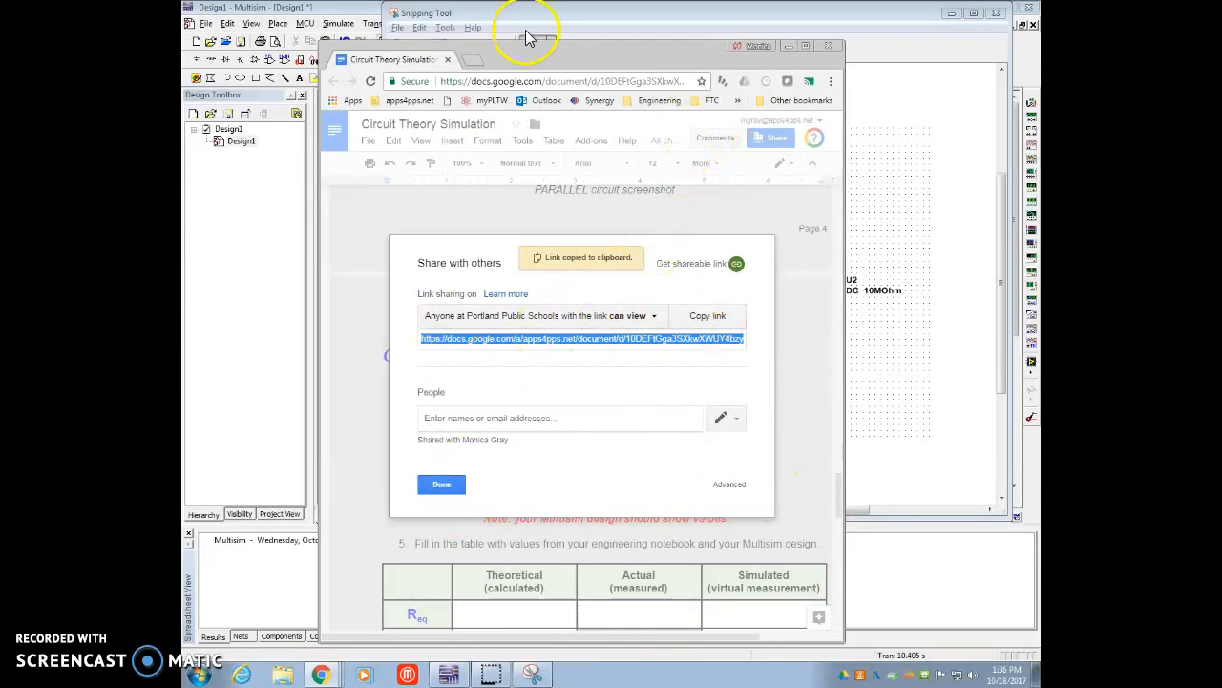
- Clear away the worksheet and Snipping Tool windows, and bring up the Circuit Theory Simulation assignment page in Student View
drag(431, 64, 1184, 63)
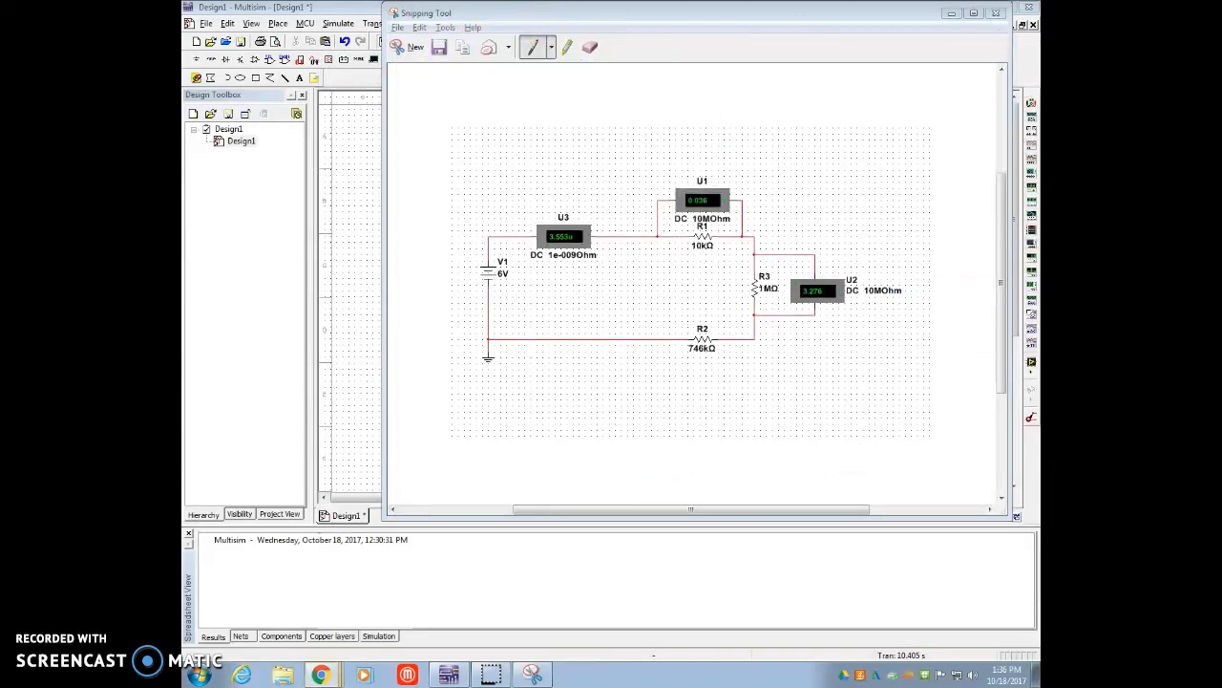
click(951, 13)
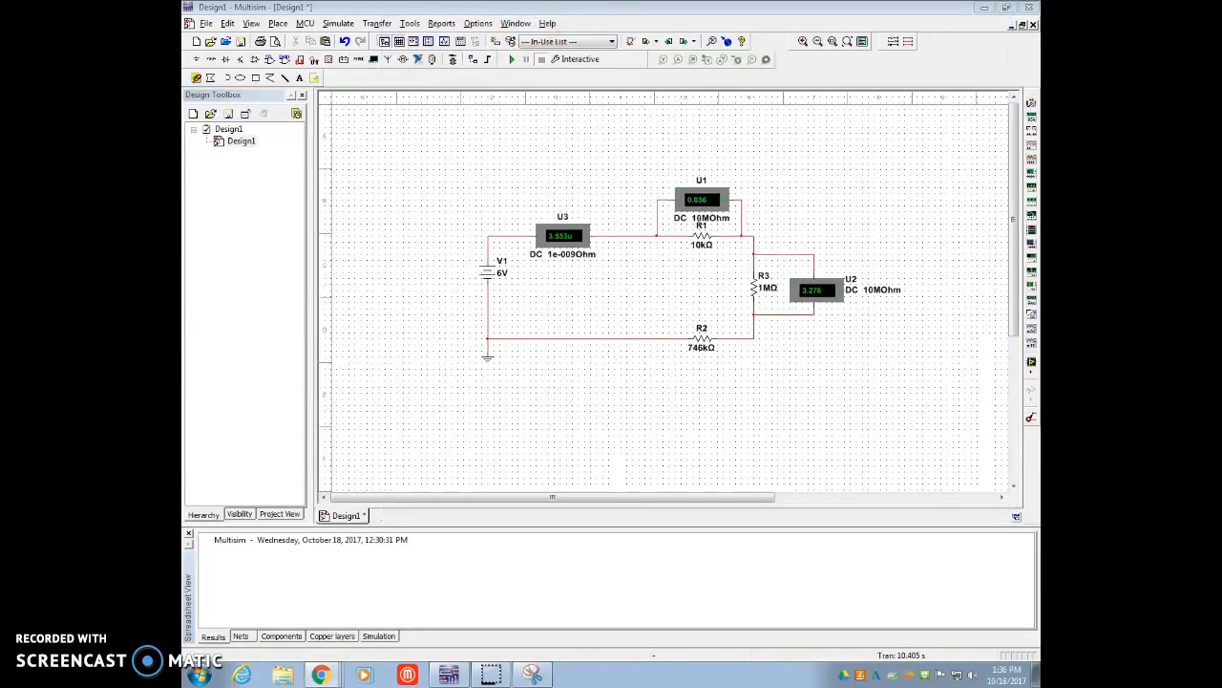
drag(1185, 63, 659, 1)
drag(948, 27, 627, 1)
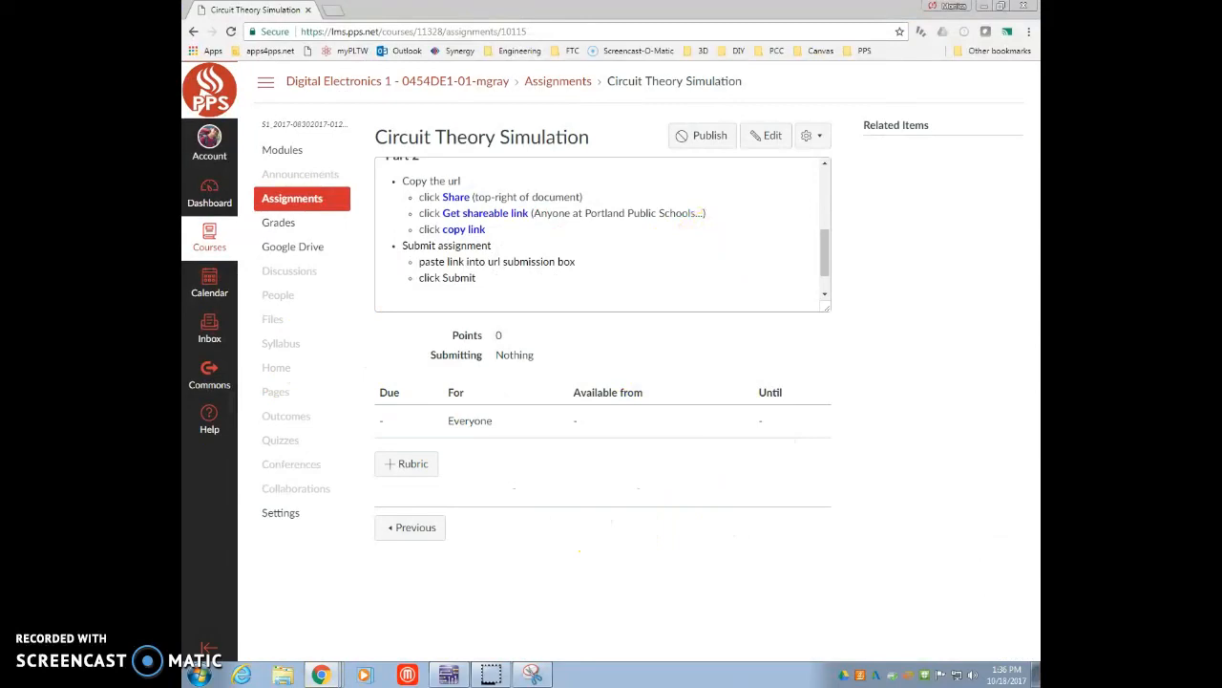
drag(245, 15, 429, 2)
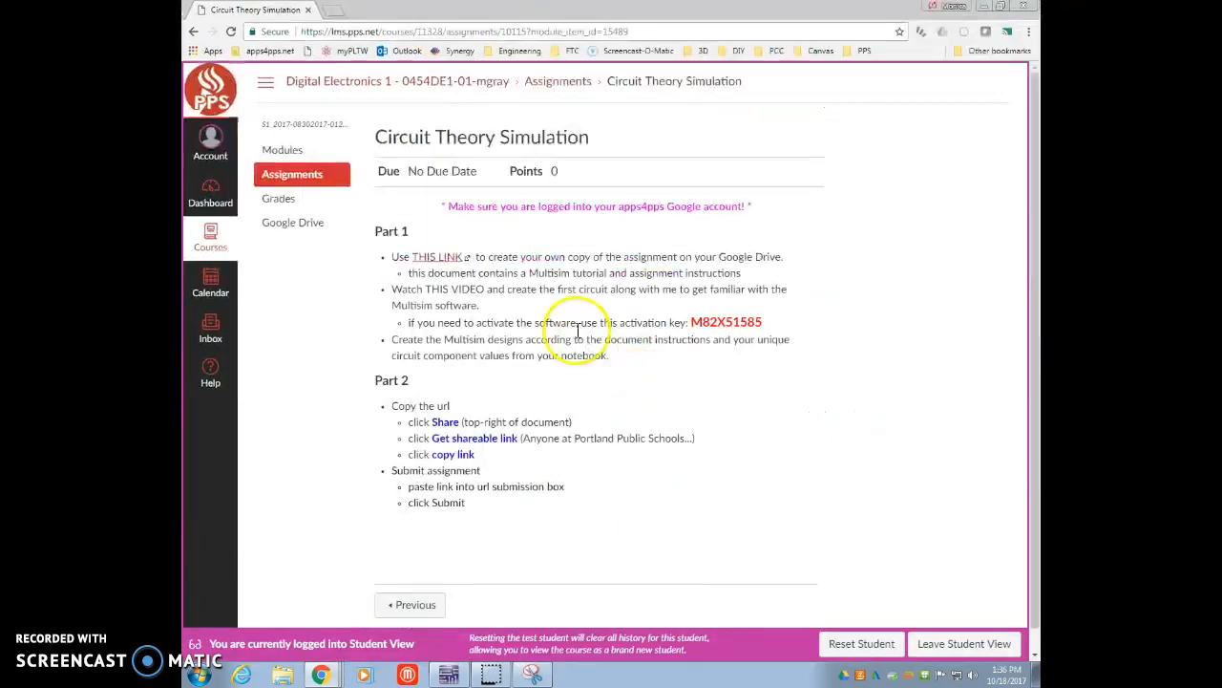